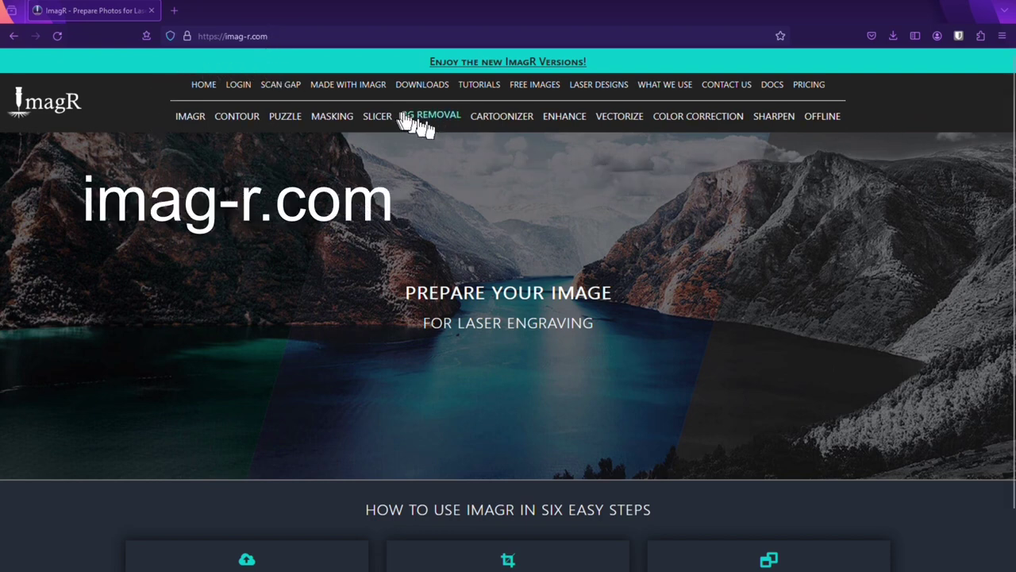
Strip the background from MeandDad.jpg with BG Removal and download the cut-out PNG
scroll(350, 262, down, 4)
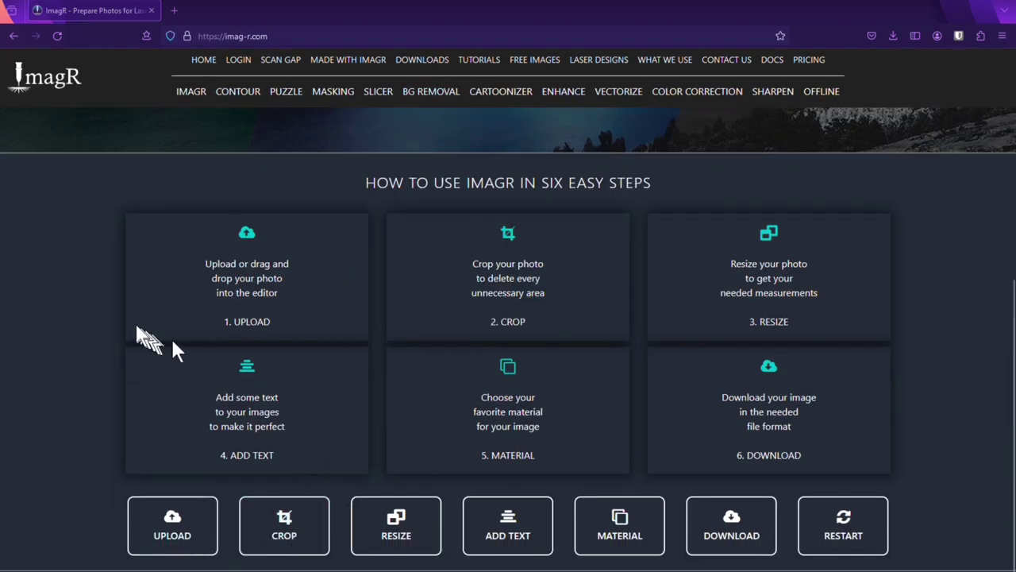
scroll(170, 334, up, 5)
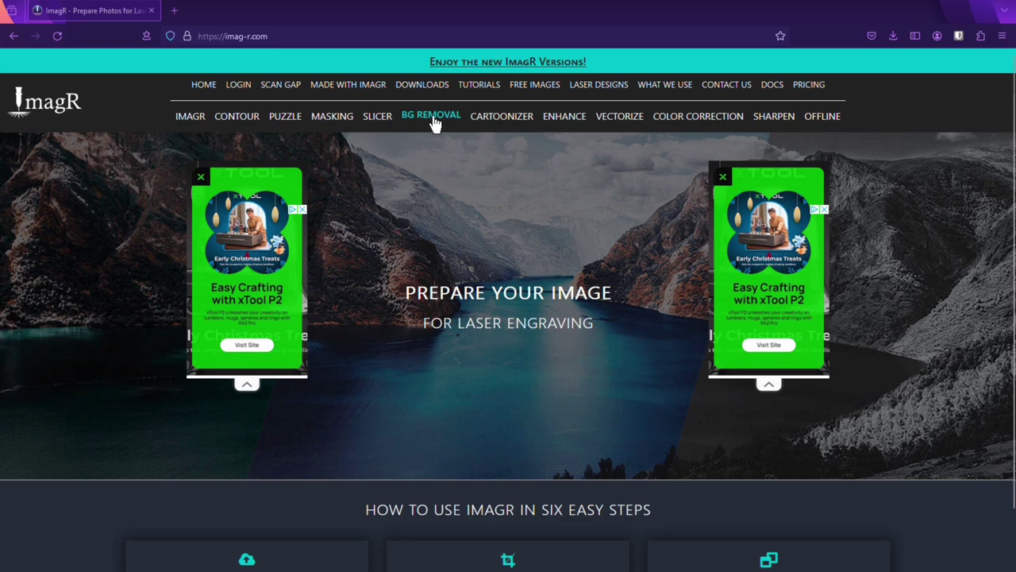
click(431, 118)
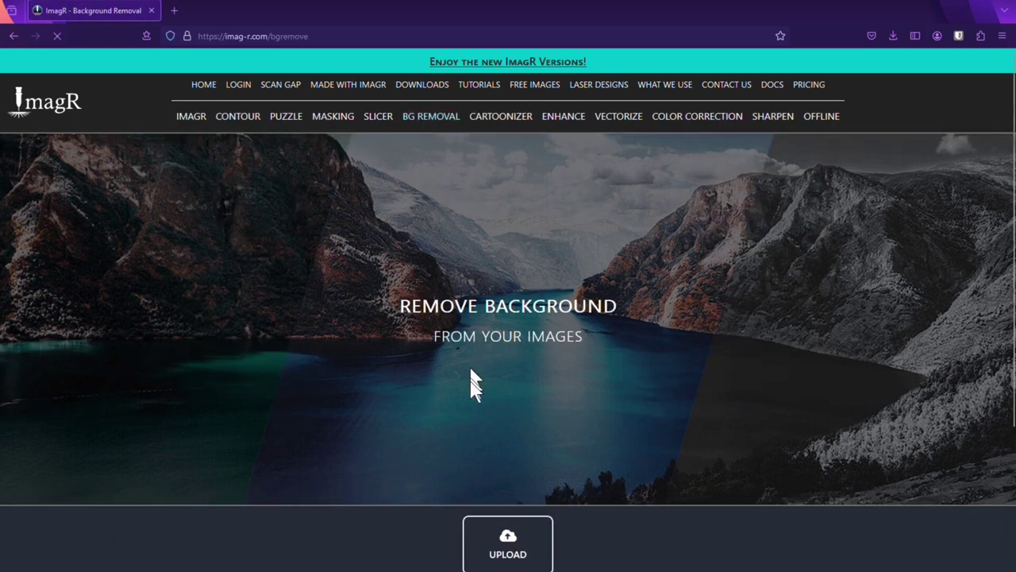
click(514, 558)
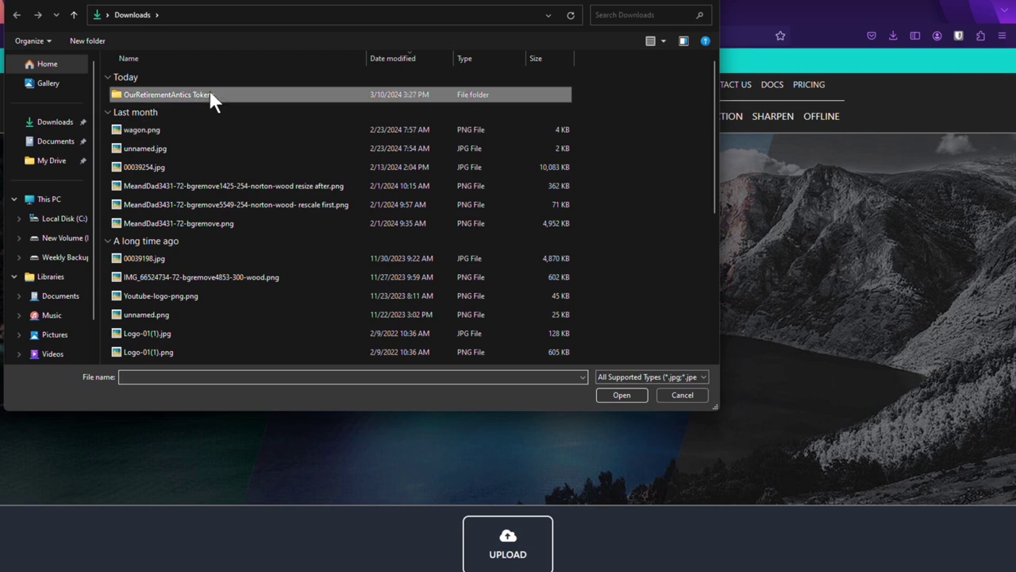
double_click(208, 93)
double_click(134, 114)
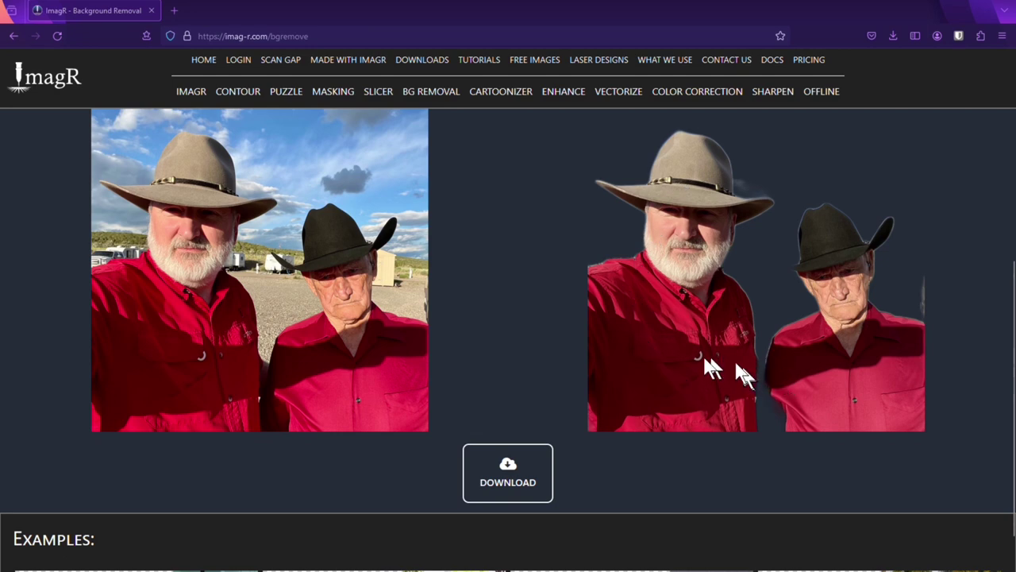
click(520, 480)
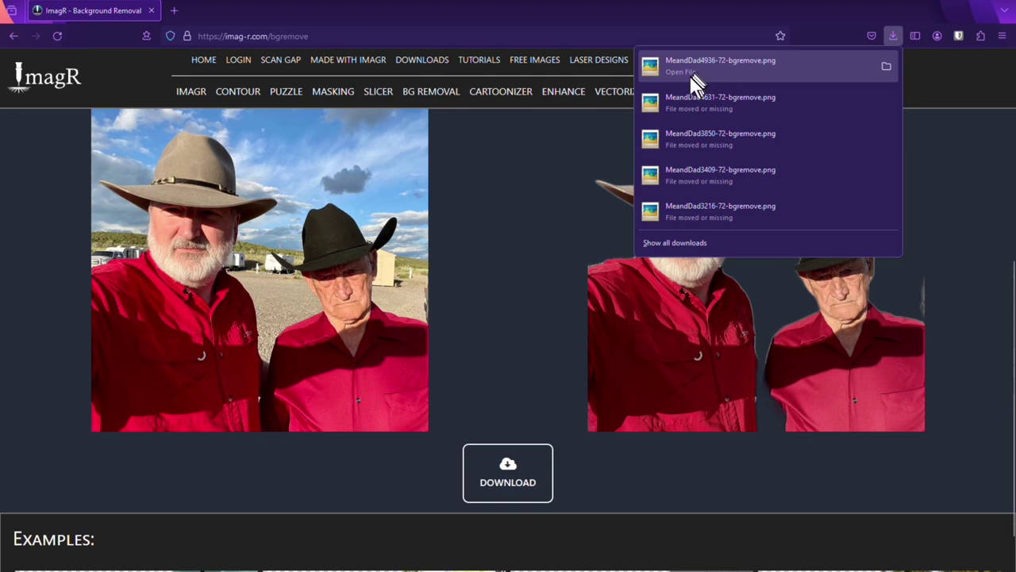
click(199, 61)
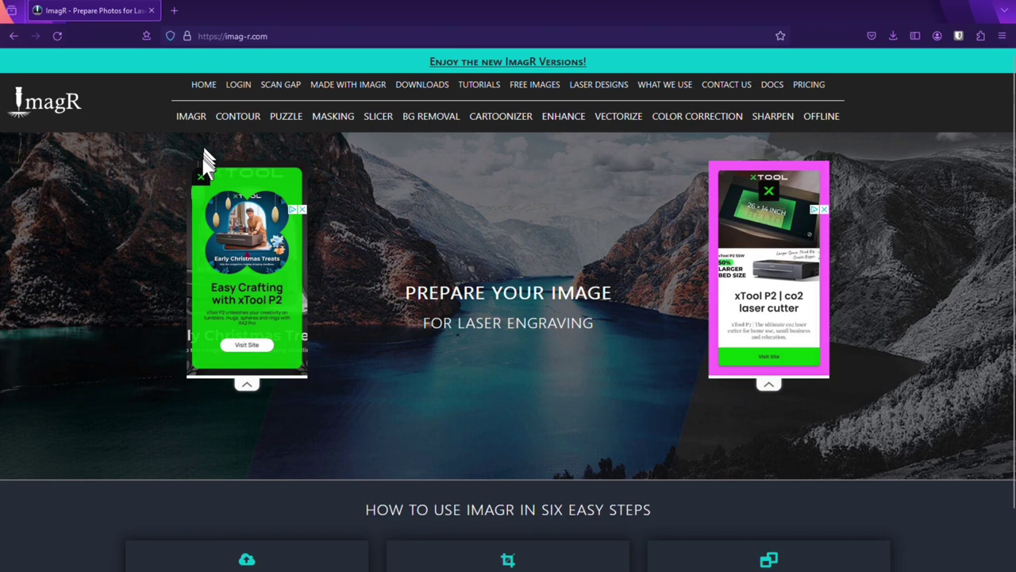
Upload MeandDad4936-72-bgremove.png from Downloads into the editor in Grayscale mode
scroll(131, 195, down, 4)
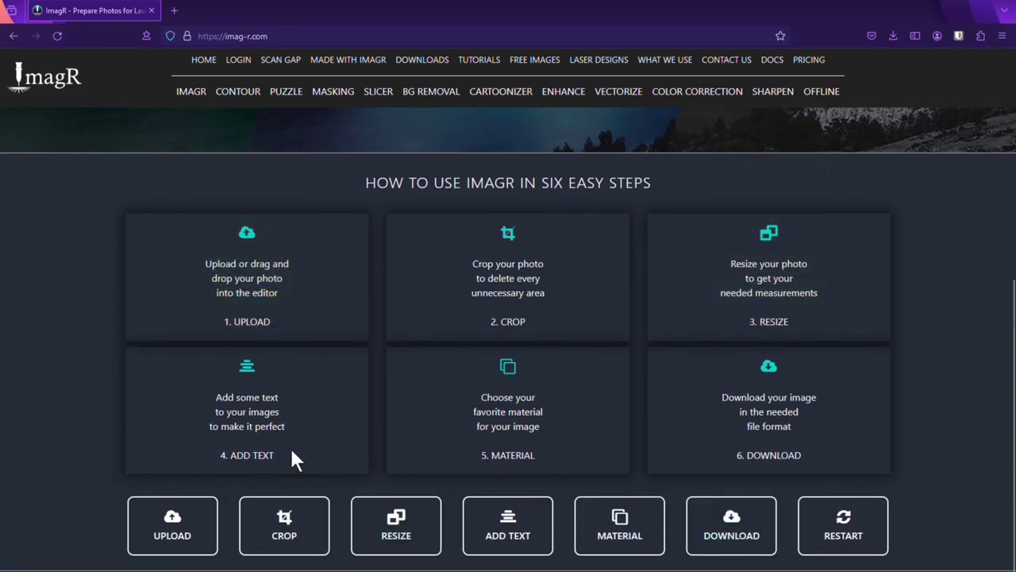
click(176, 536)
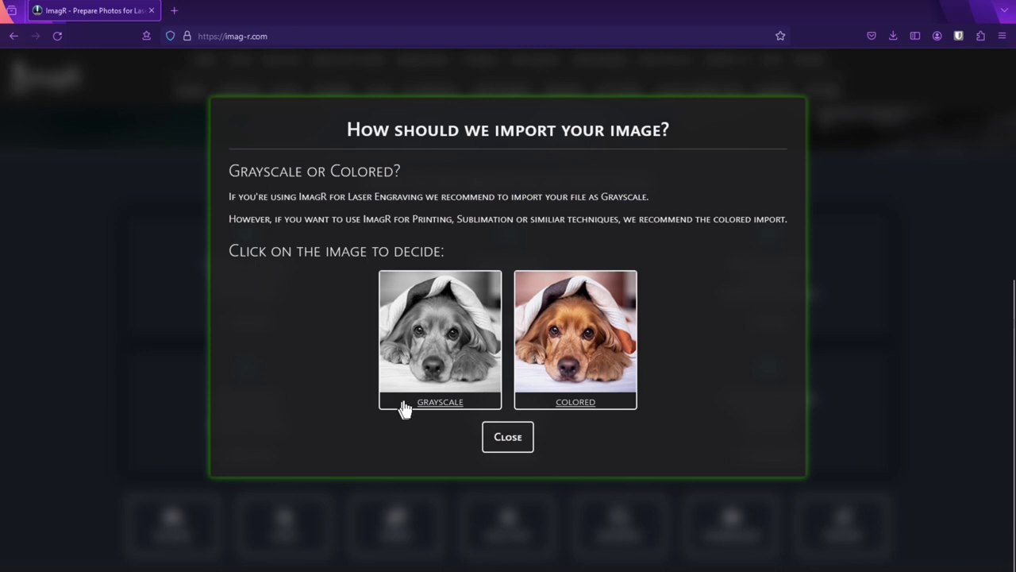
click(439, 357)
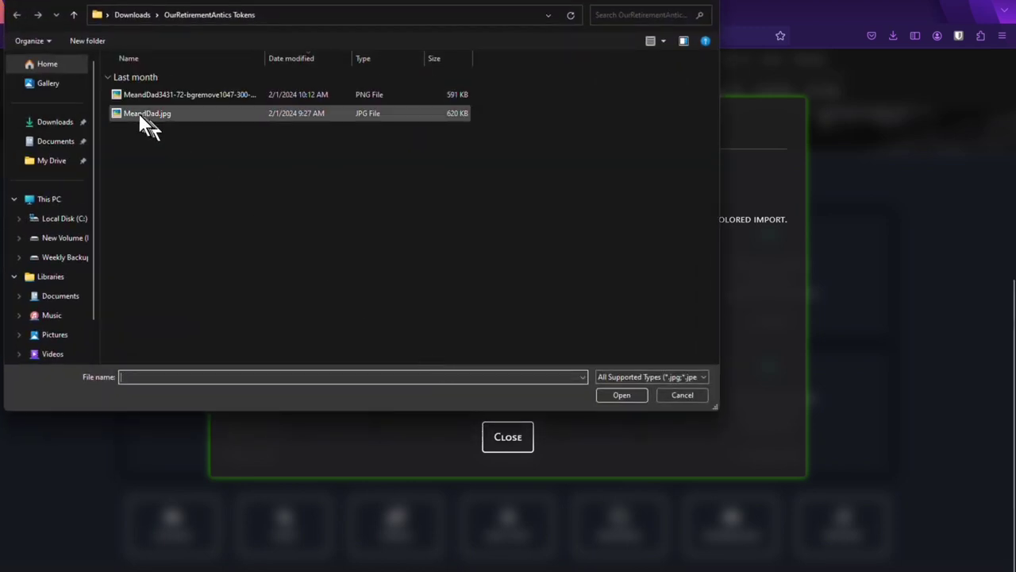
click(53, 123)
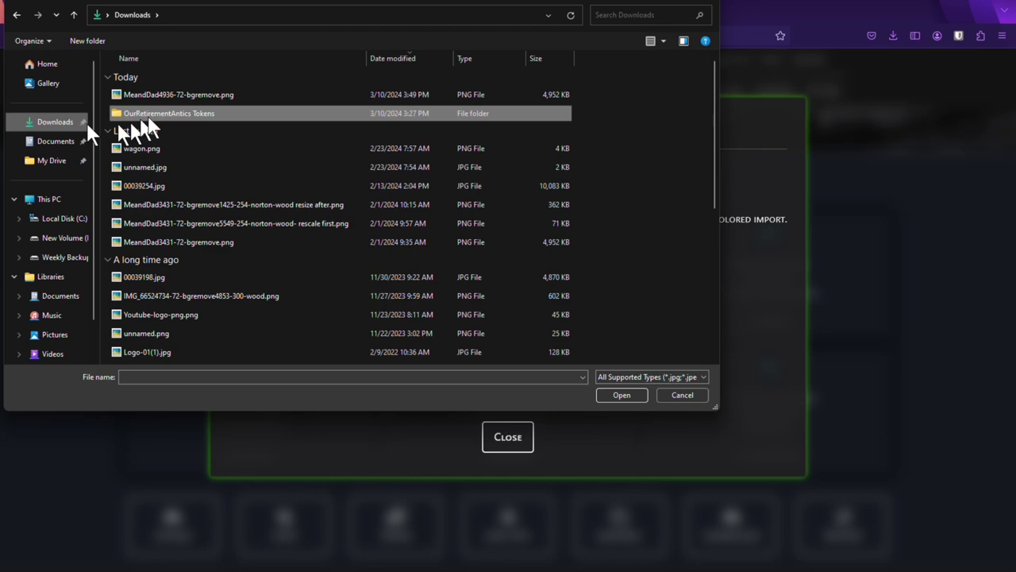
double_click(189, 92)
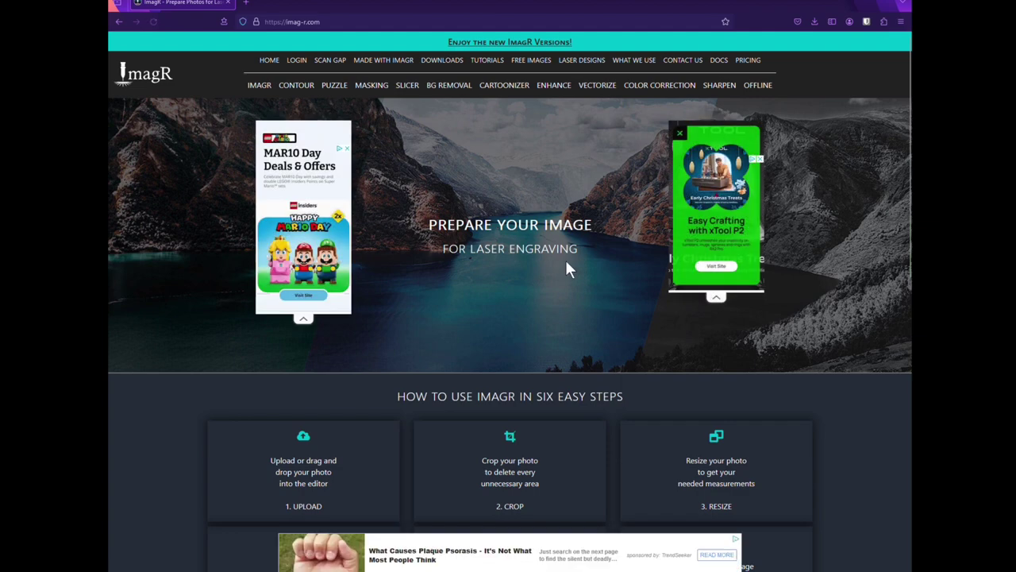
scroll(746, 341, down, 8)
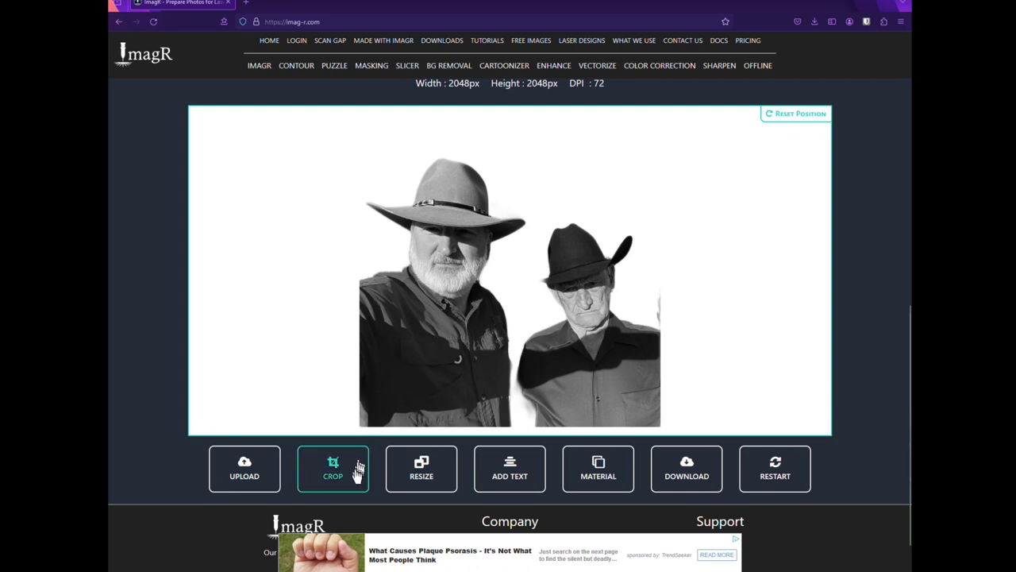
Crop around the left man in the hat, trimming space above, to 1192 × 1326 px
click(356, 475)
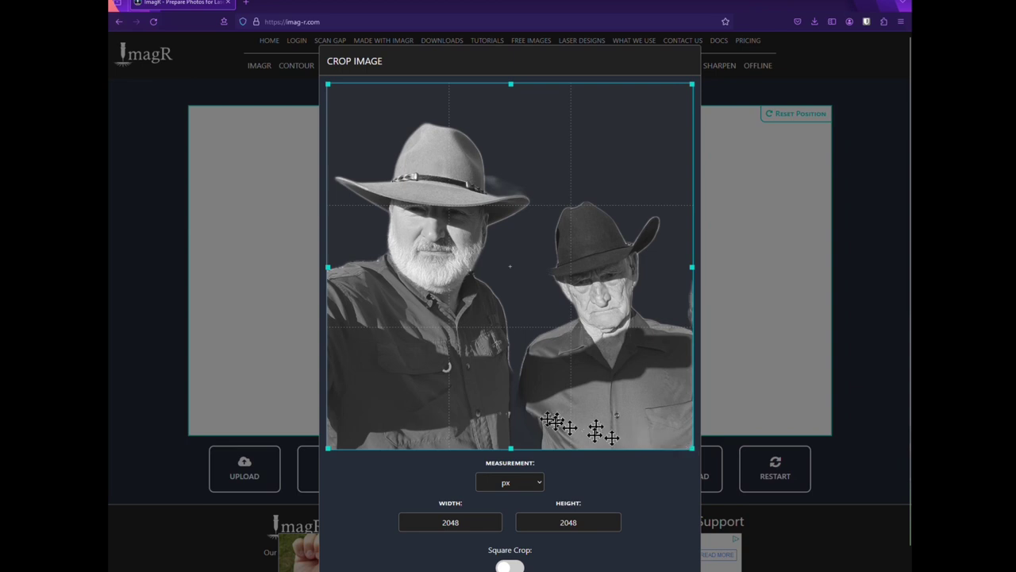
drag(689, 446, 537, 354)
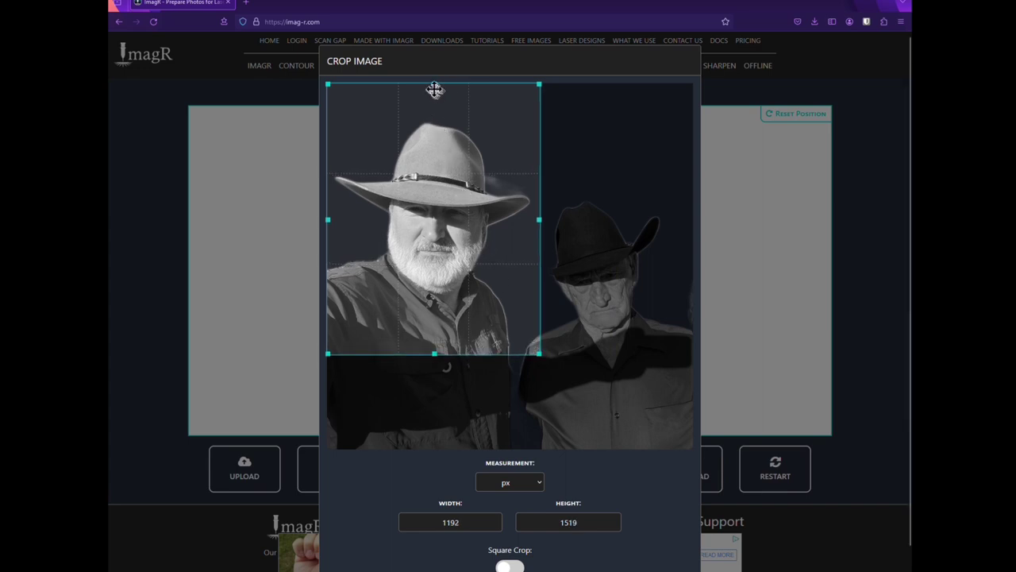
drag(435, 85, 433, 119)
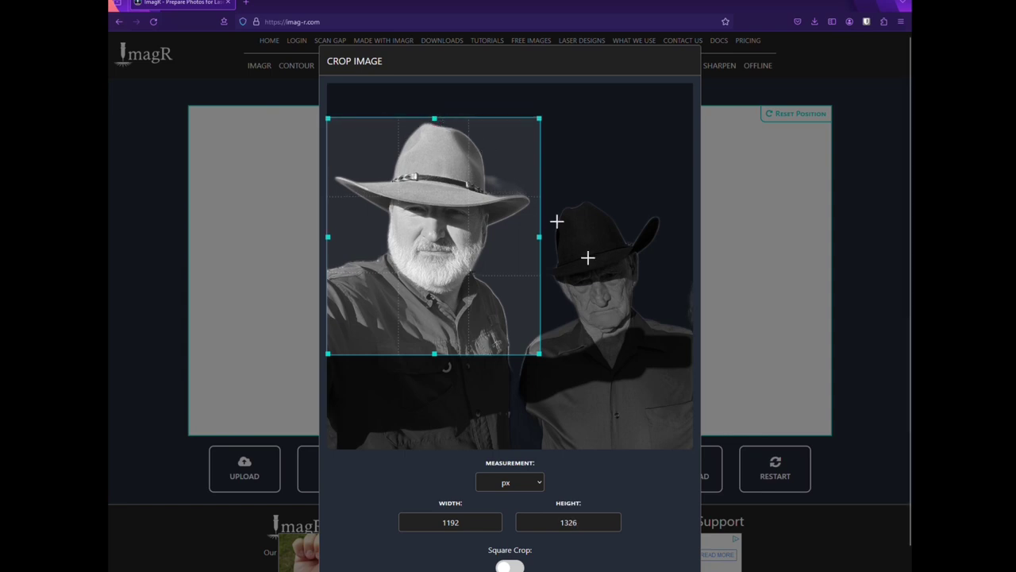
scroll(708, 396, down, 2)
click(475, 545)
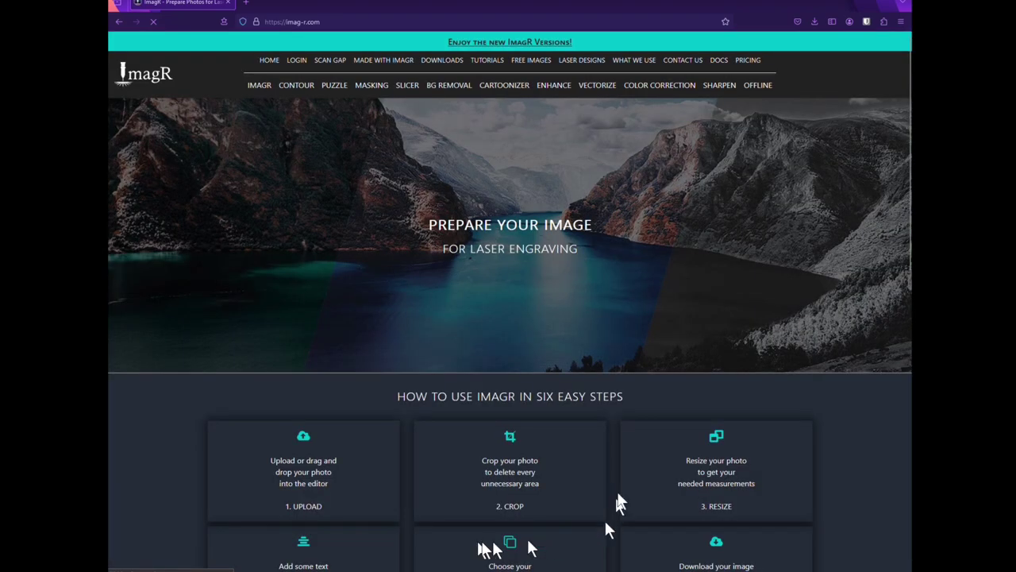
scroll(794, 365, down, 7)
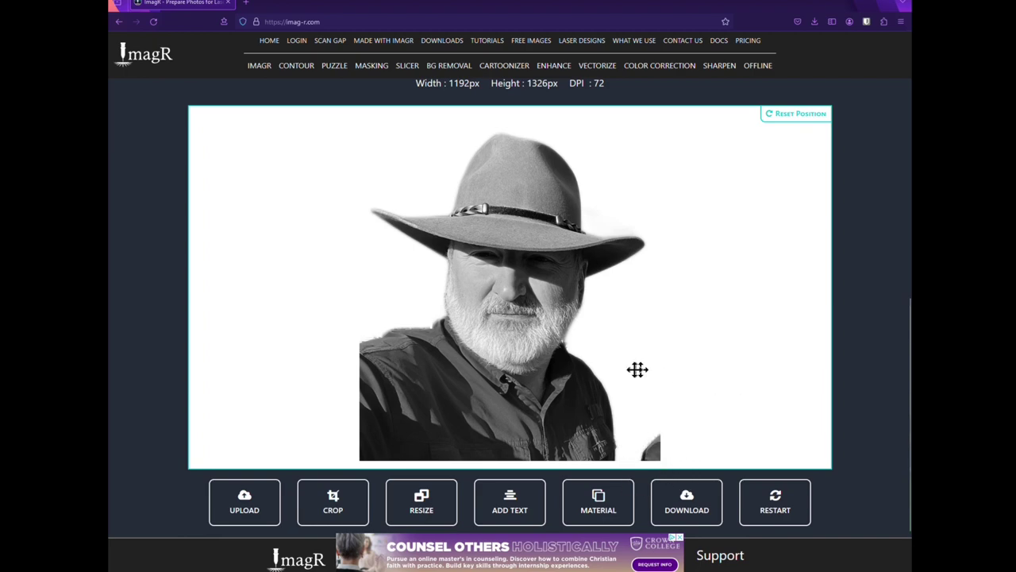
Set the portrait's engraving material to Wood
click(607, 498)
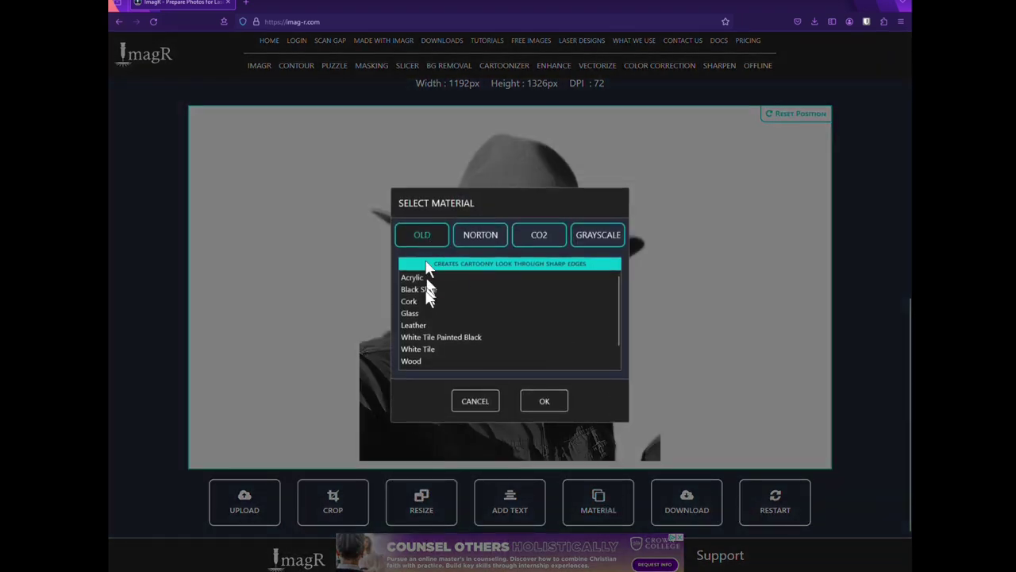
click(409, 362)
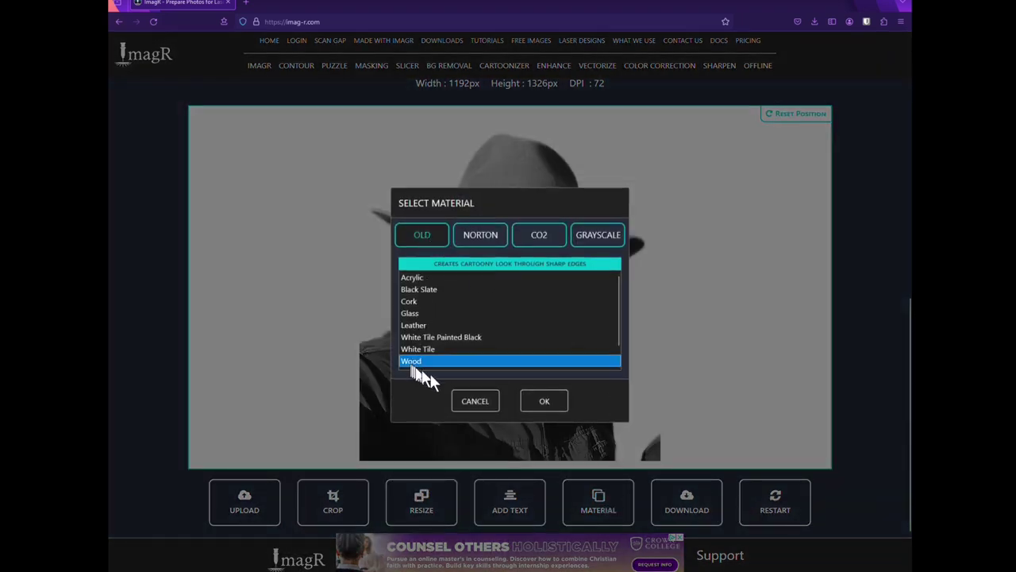
click(540, 405)
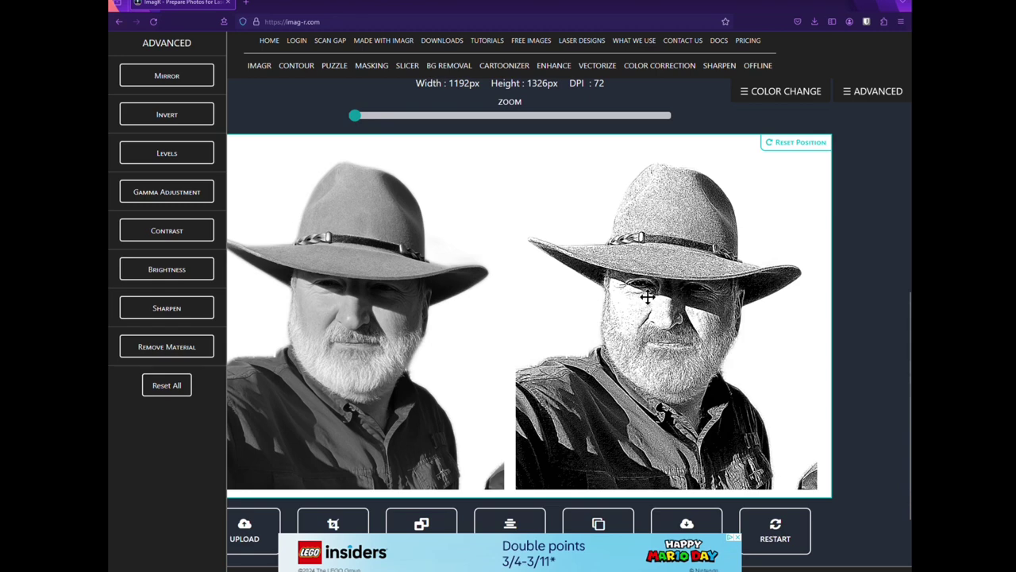
scroll(647, 296, down, 2)
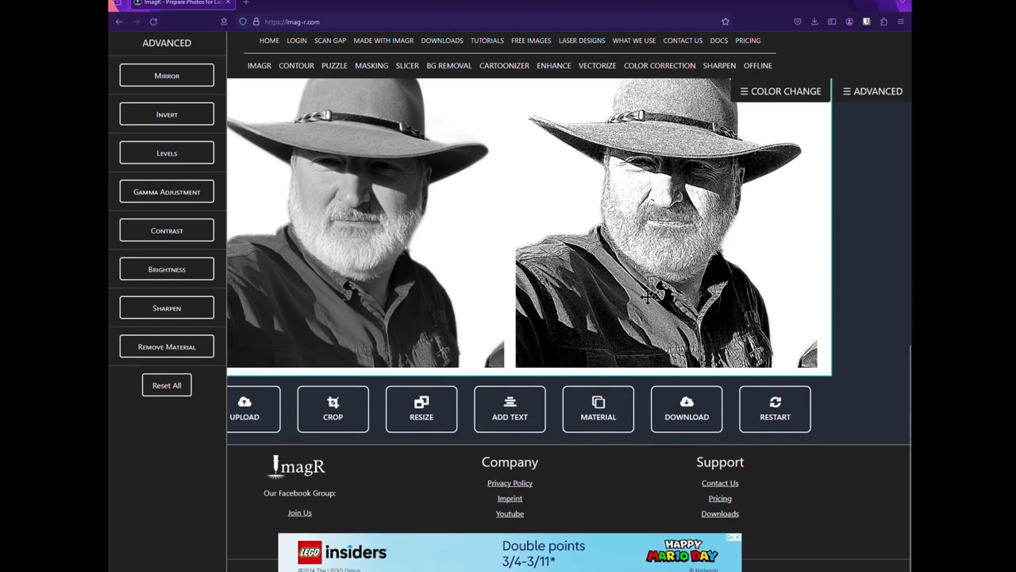
Resize the portrait in inches to width 2 and DPI 254
click(427, 408)
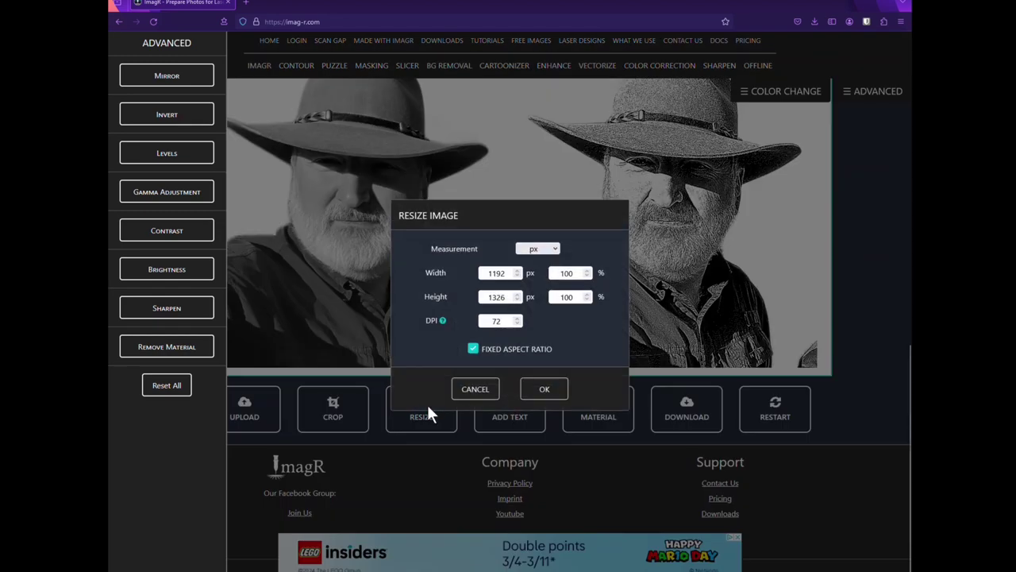
click(555, 250)
click(524, 279)
click(509, 296)
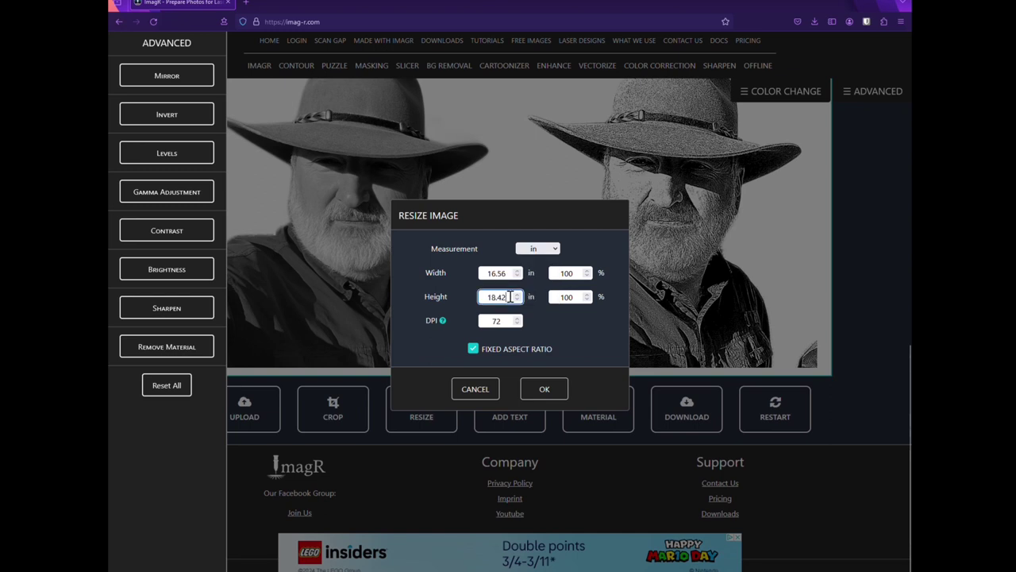
click(503, 273)
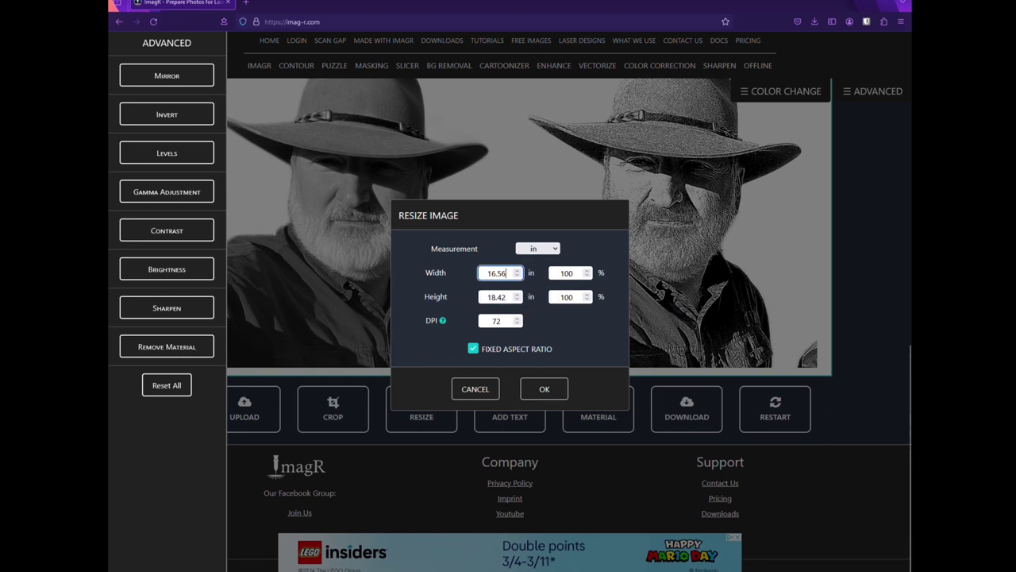
text(2)
drag(507, 321, 485, 320)
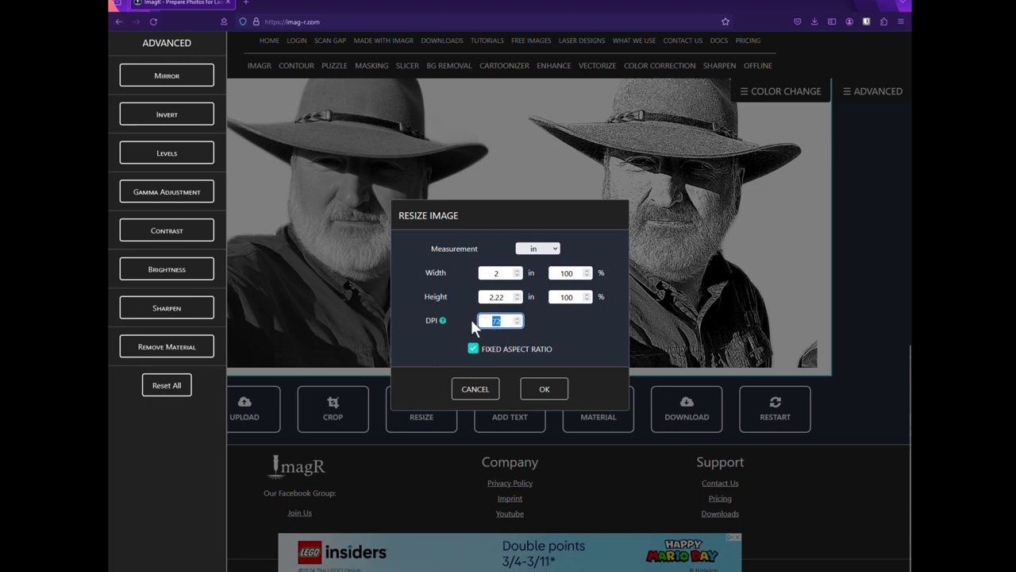
text(254)
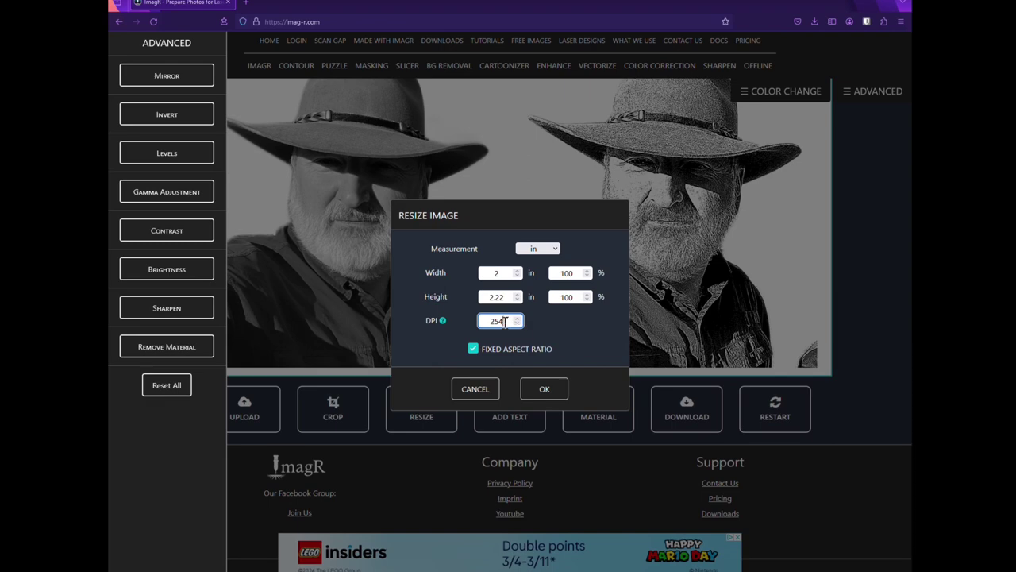
click(545, 389)
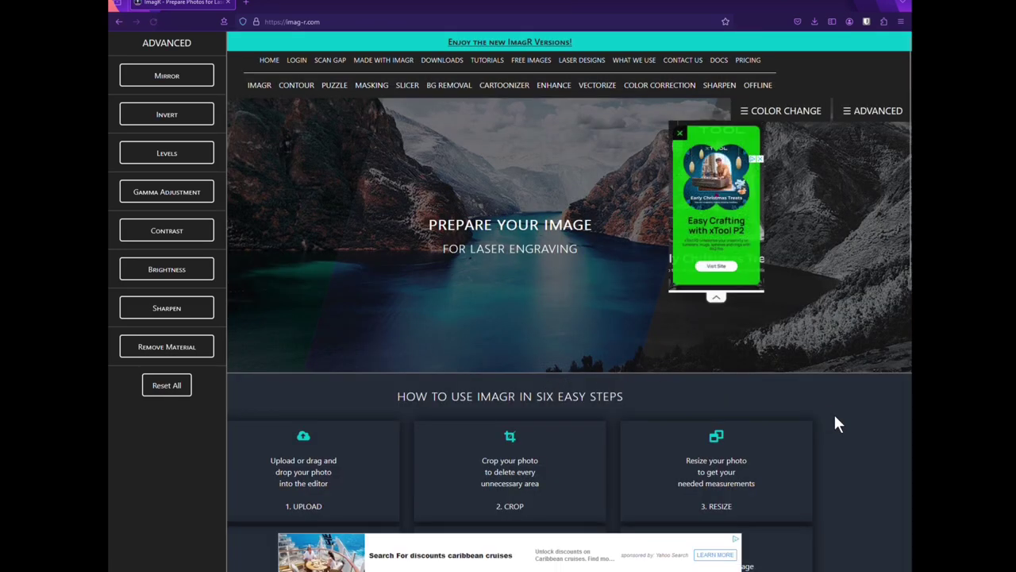
Save the wood portrait as MeandDad4936-72-bgremove5027-254-wood.png
scroll(833, 425, down, 5)
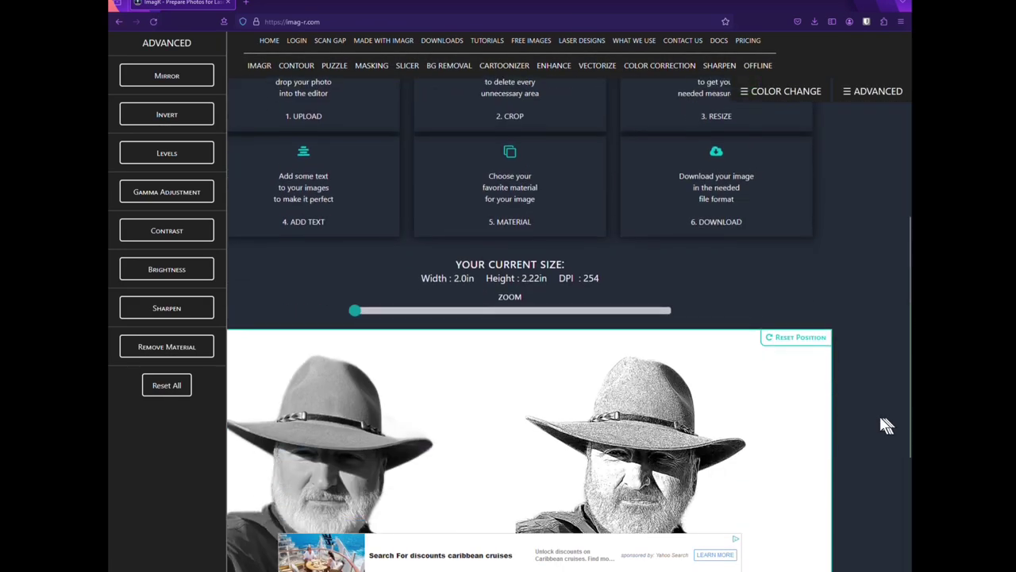
scroll(881, 420, down, 3)
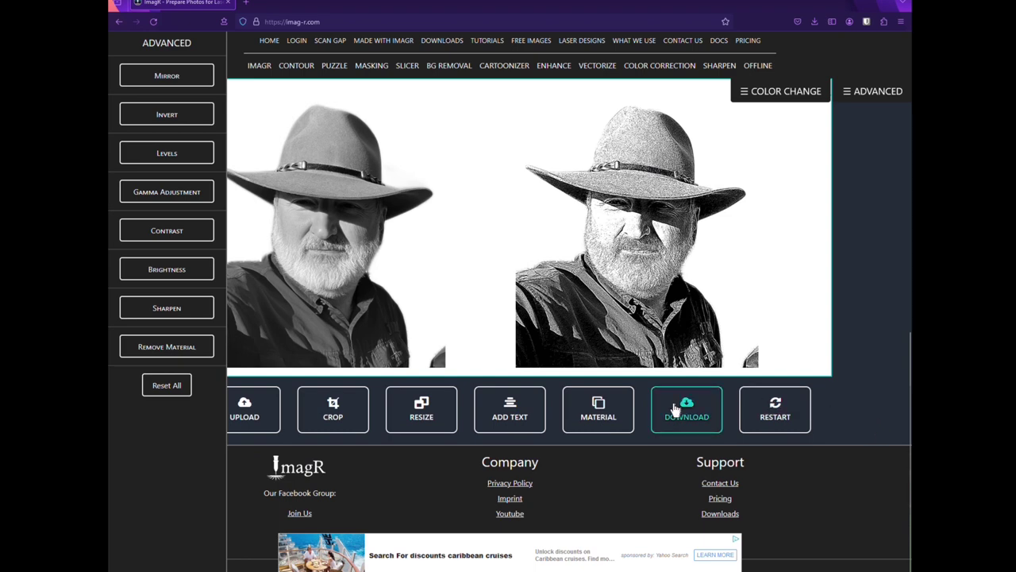
click(686, 408)
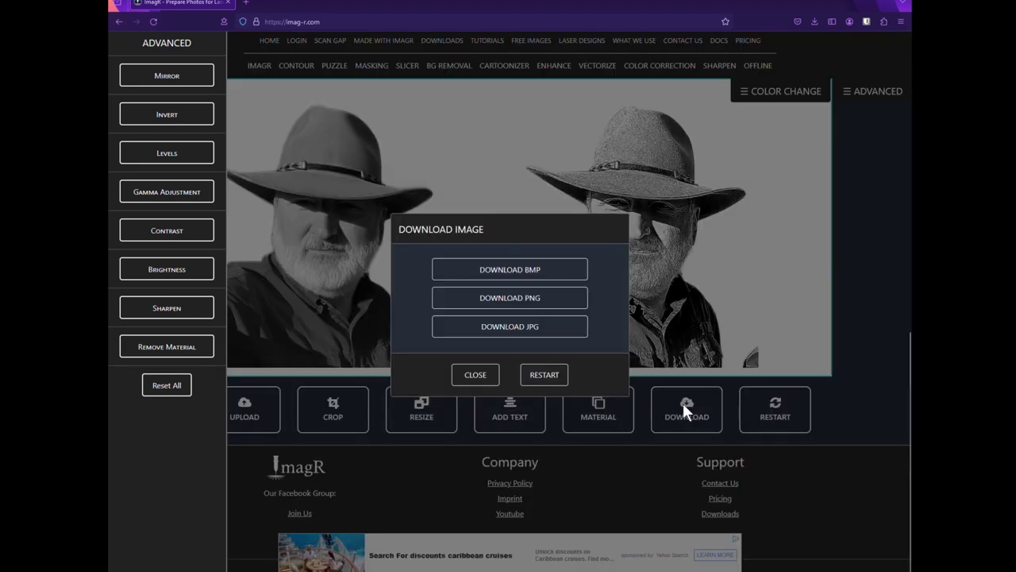
click(537, 304)
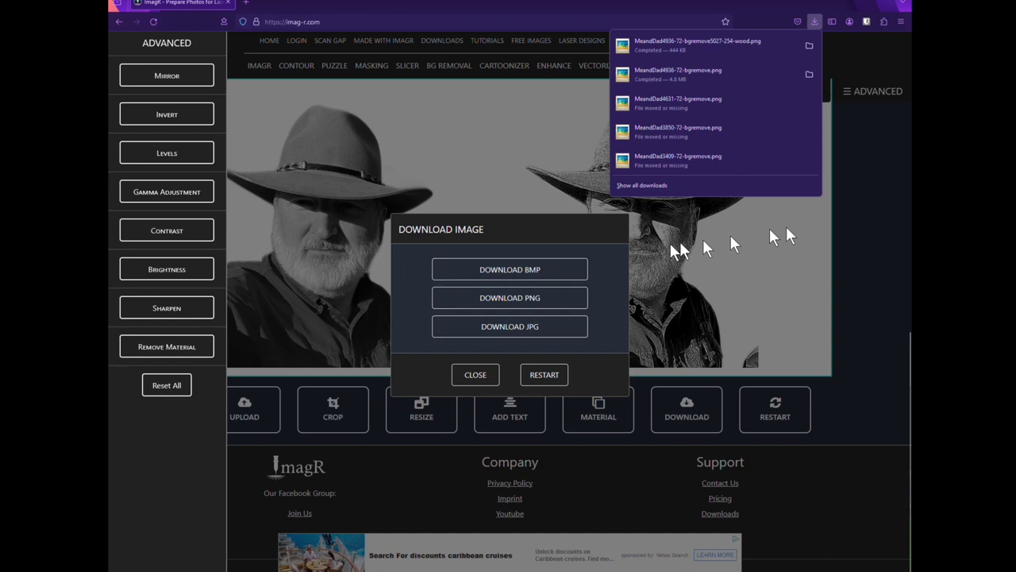
click(532, 9)
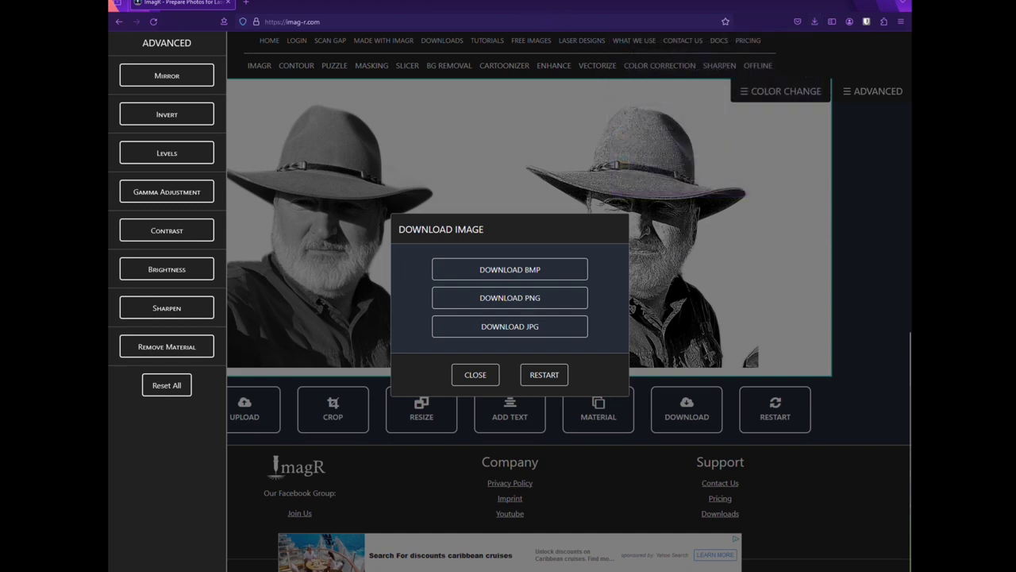
Inspect the downloaded wood portrait PNG in Picasa Photo Viewer
drag(616, 136, 508, 119)
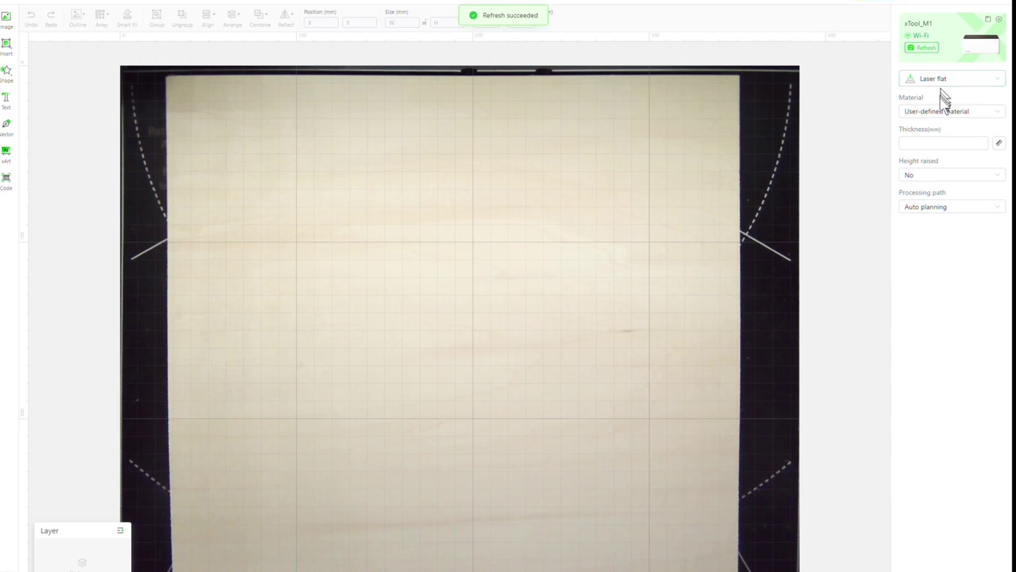
Pick 3mm Basswood Plywood A4 in the Laser flat panel with Triangular prism height raised
click(933, 112)
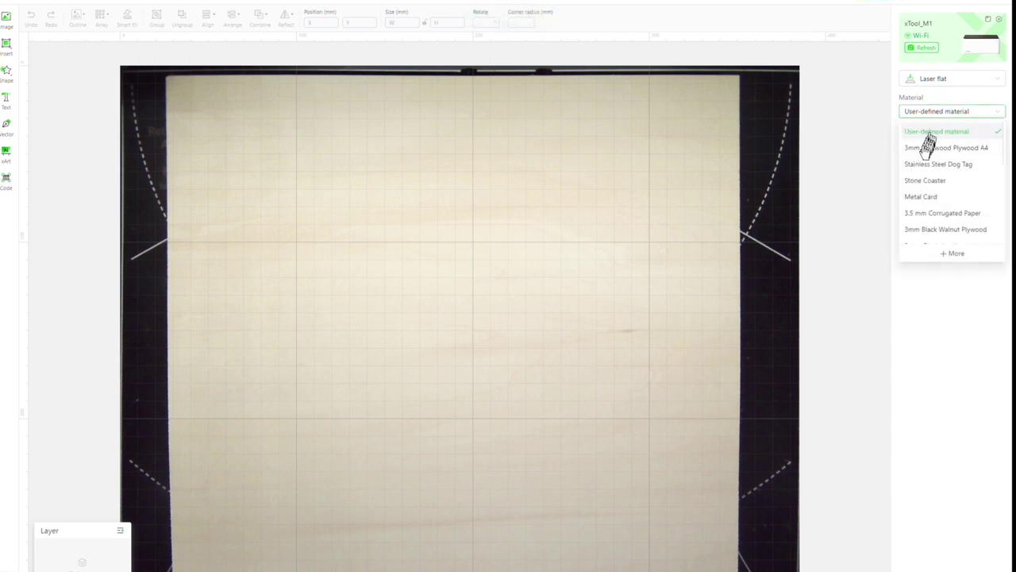
click(923, 148)
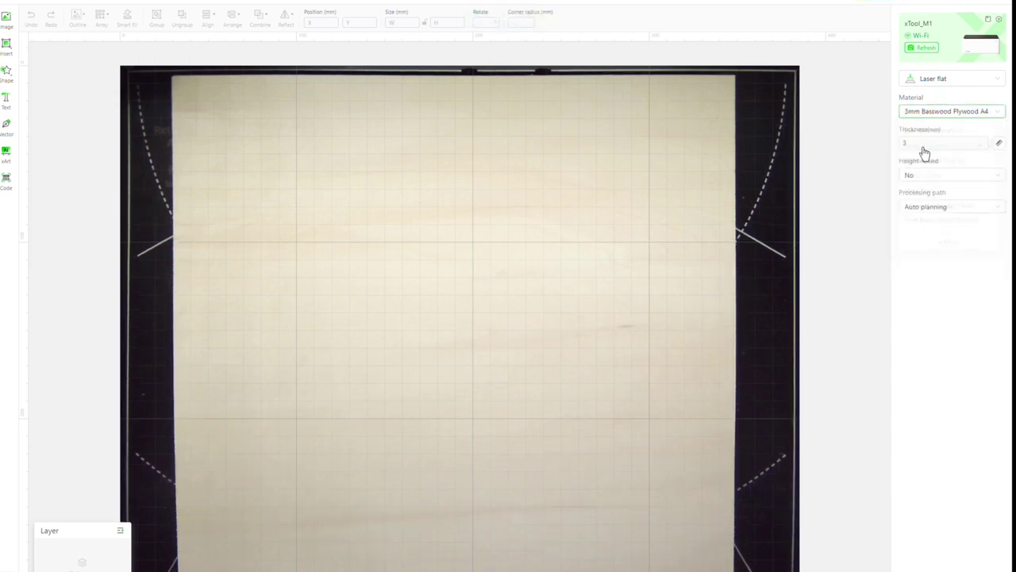
click(944, 178)
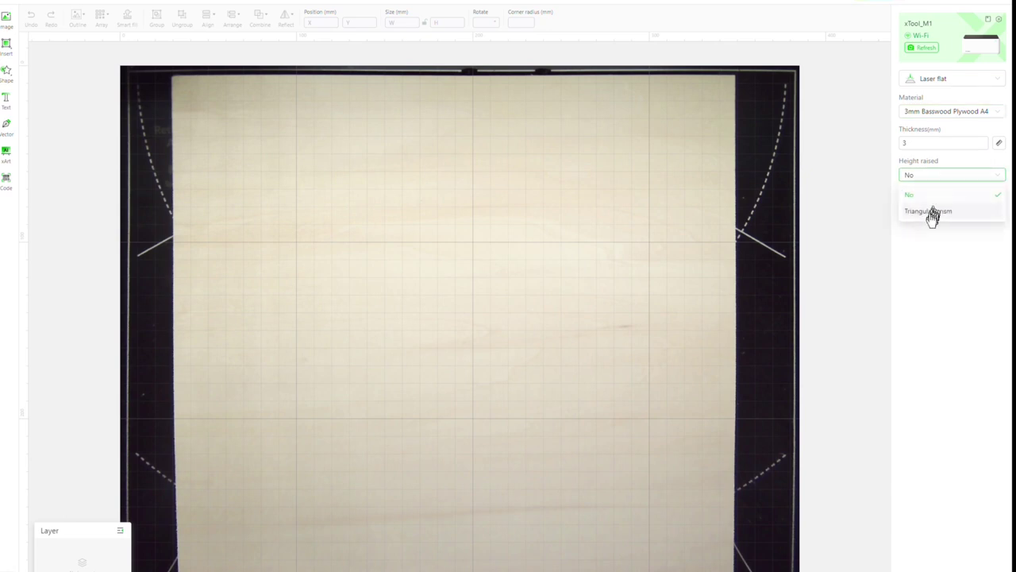
click(930, 214)
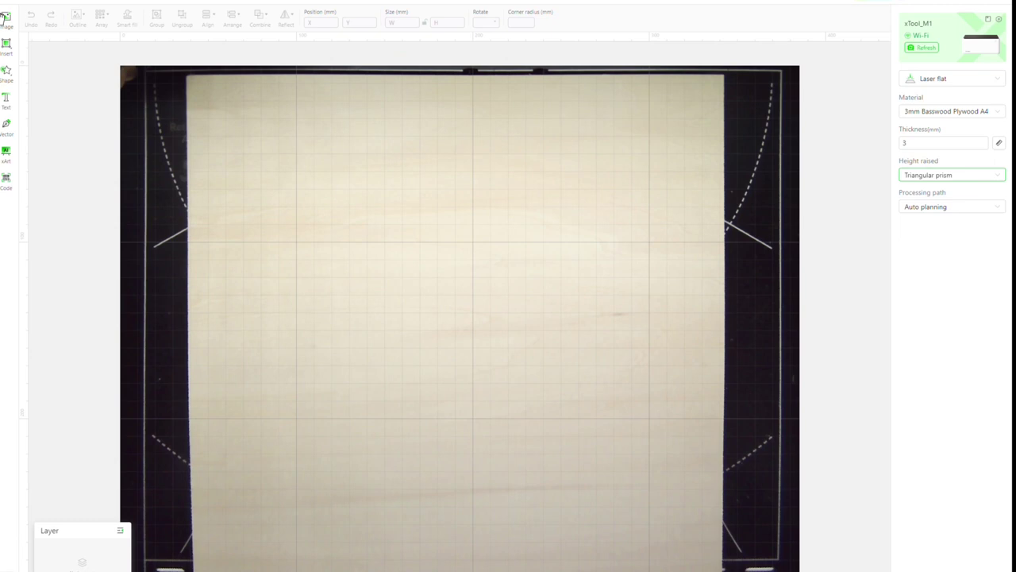
Import the portrait PNG and move it to the top-left of the wood sheet
click(6, 15)
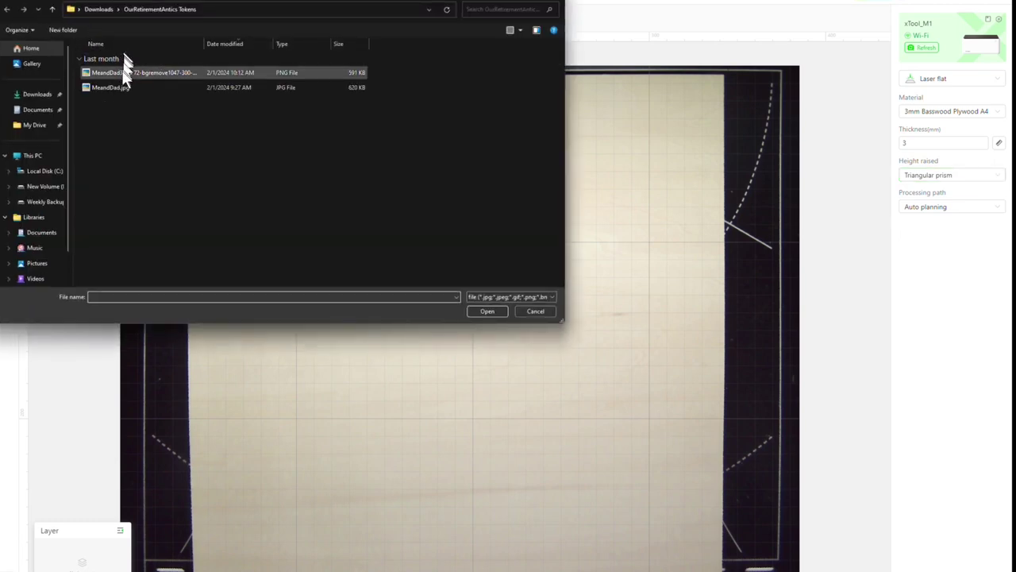
double_click(121, 73)
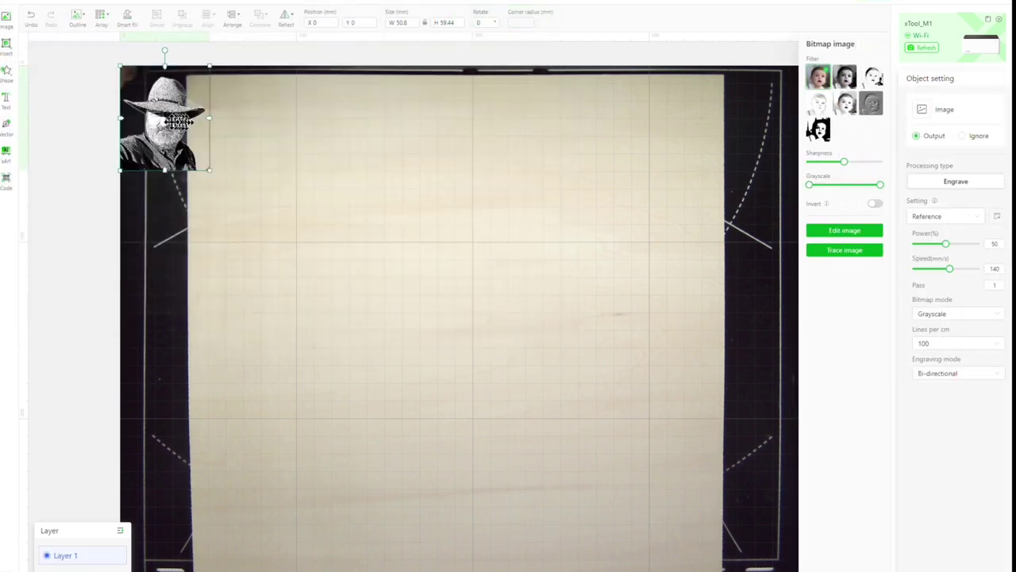
drag(178, 120, 258, 139)
Erase the stray corner mark from the portrait in the image editor and save
click(349, 181)
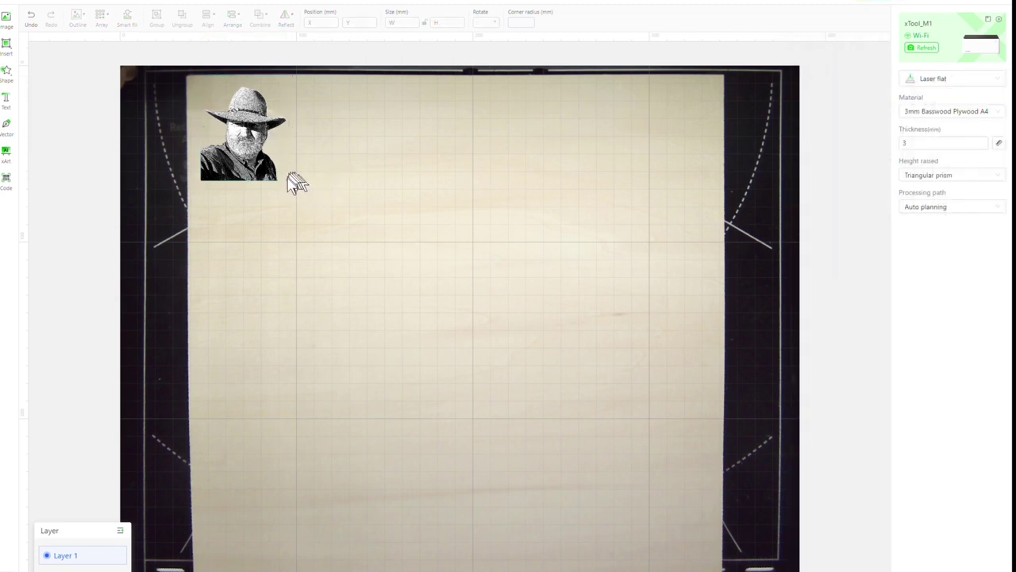
click(261, 160)
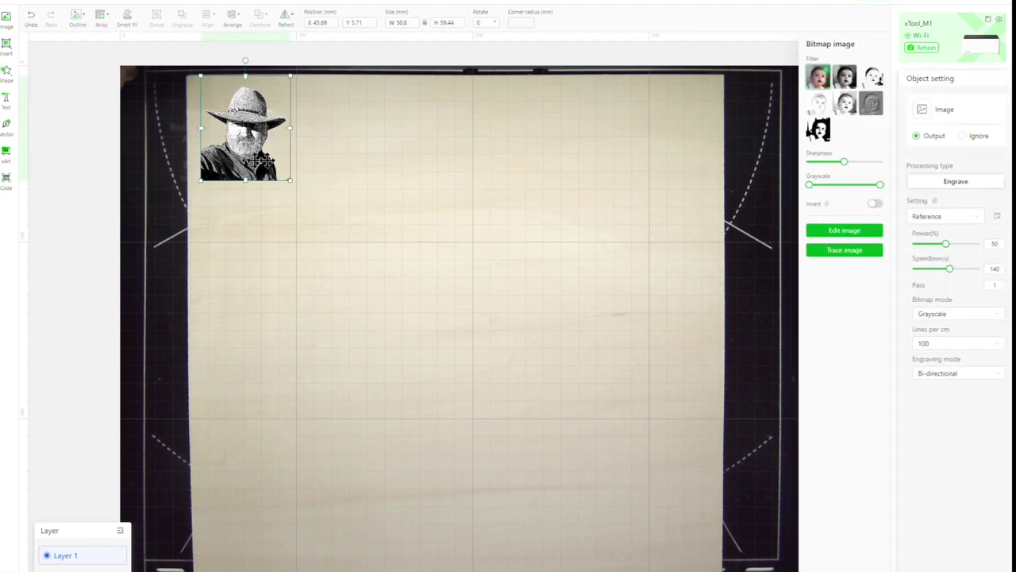
click(848, 230)
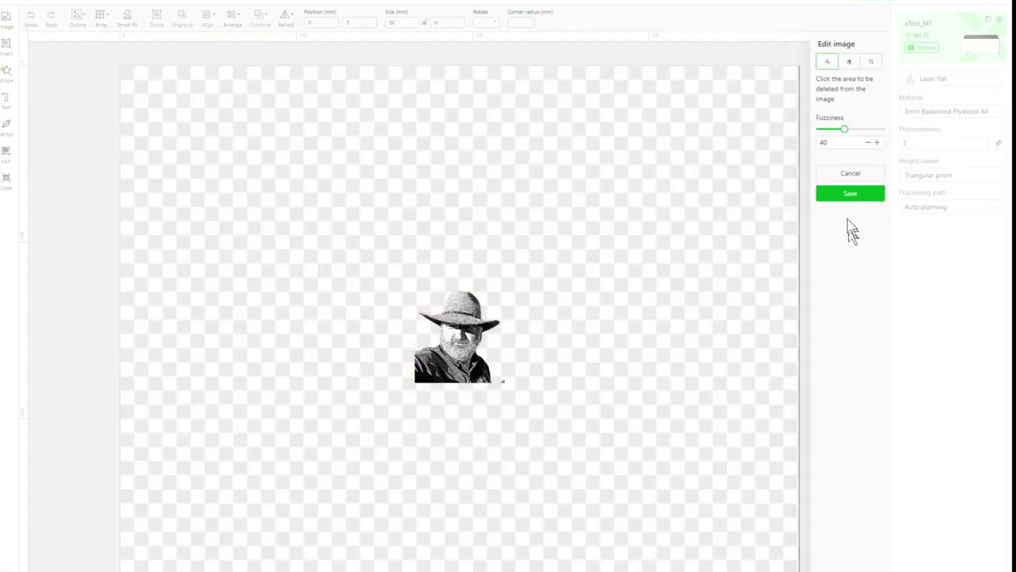
click(850, 63)
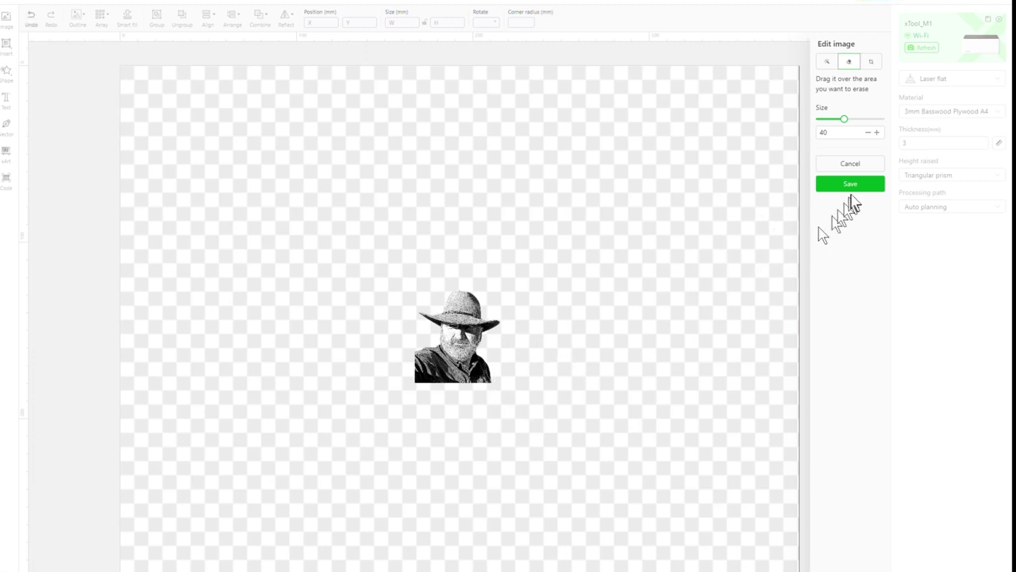
click(850, 185)
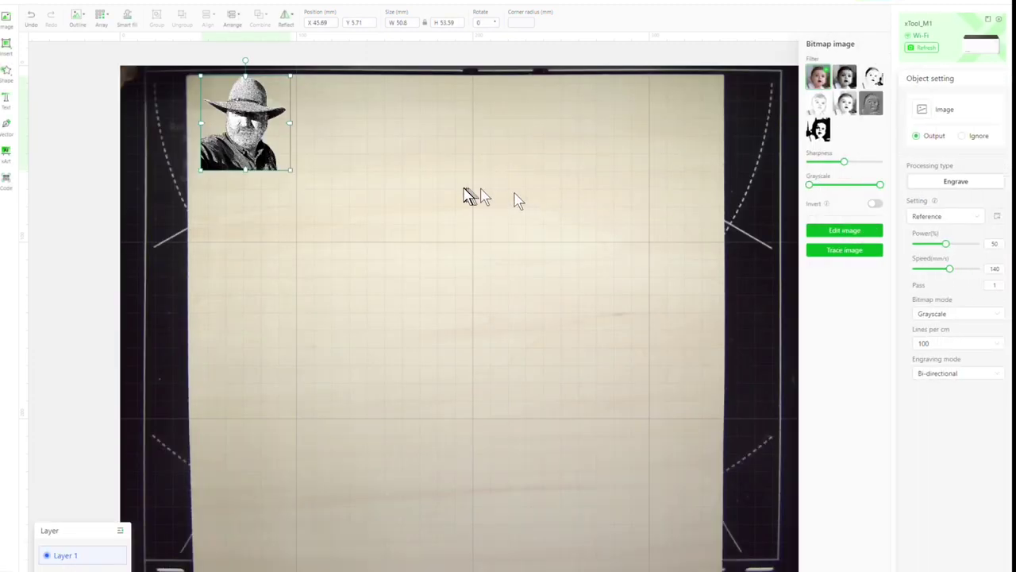
Add a 2 mm offset outline around the portrait
click(243, 136)
click(524, 159)
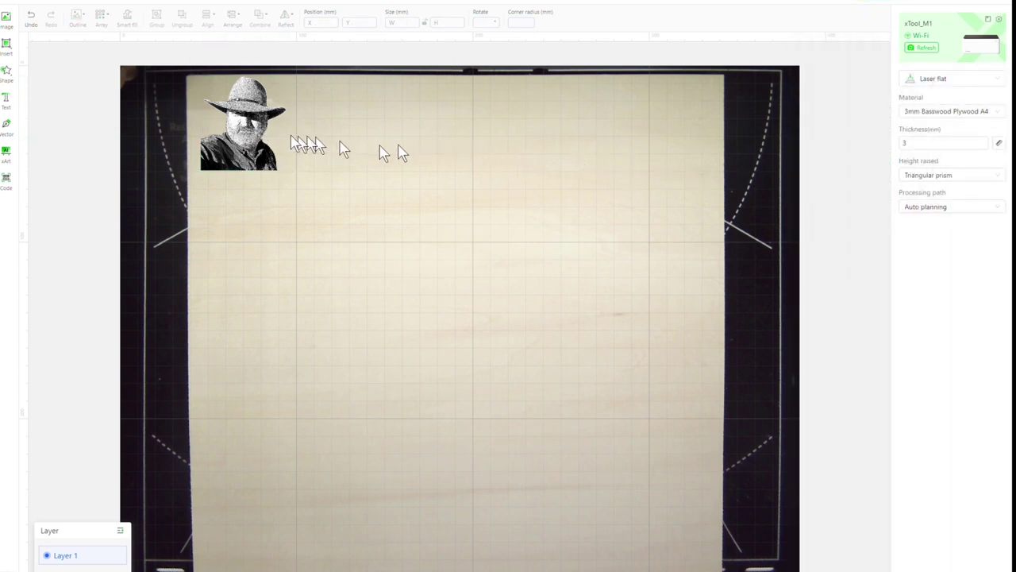
click(230, 117)
click(76, 18)
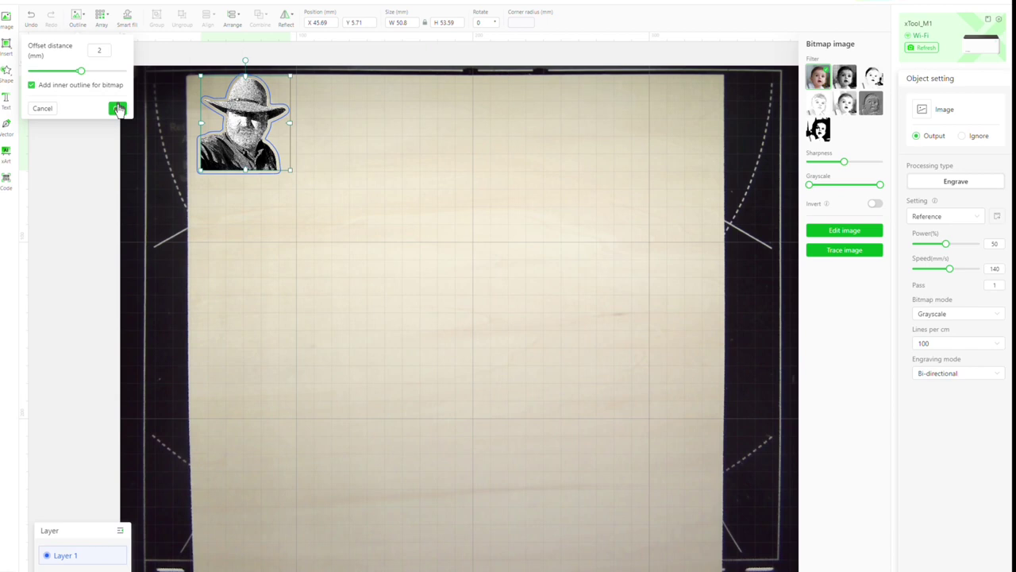
click(117, 108)
Set the outline to Cut and move it to a new red layer
click(346, 162)
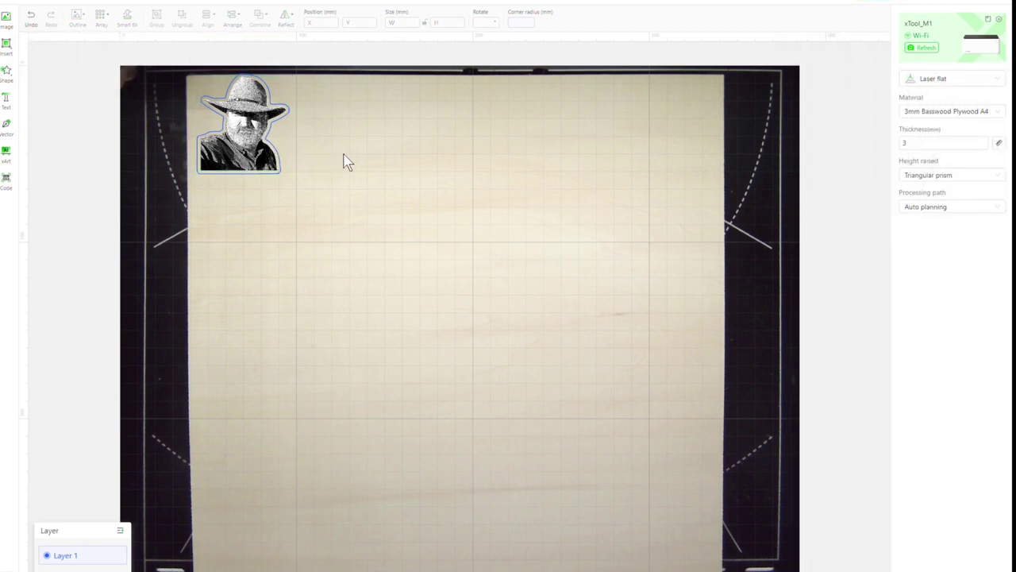
click(287, 106)
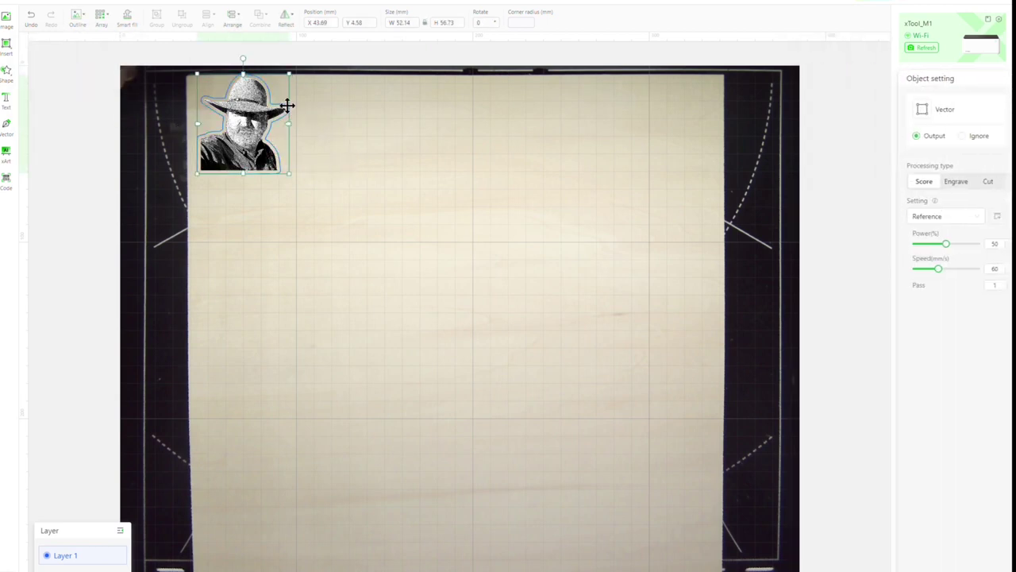
click(989, 182)
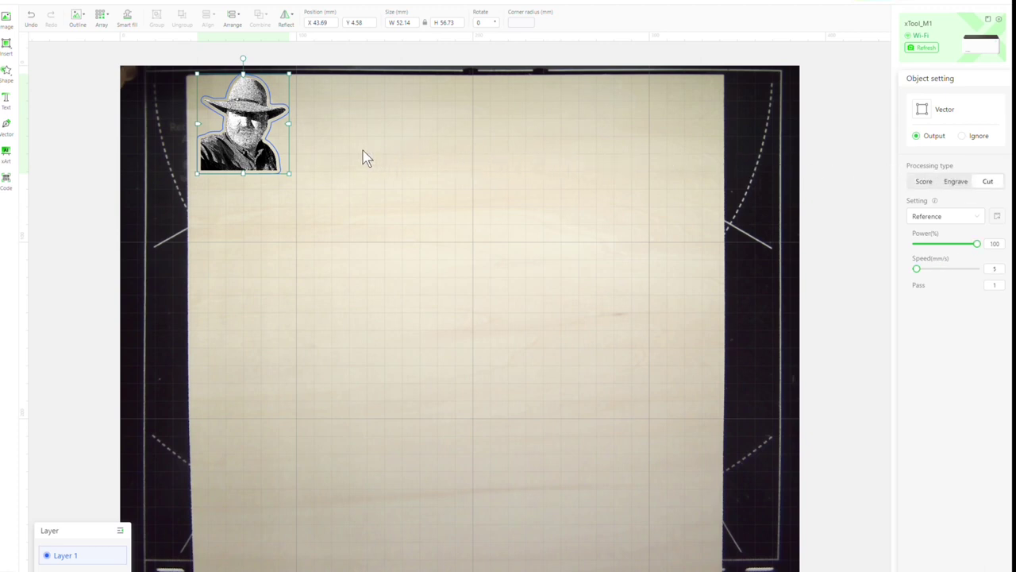
right_click(285, 117)
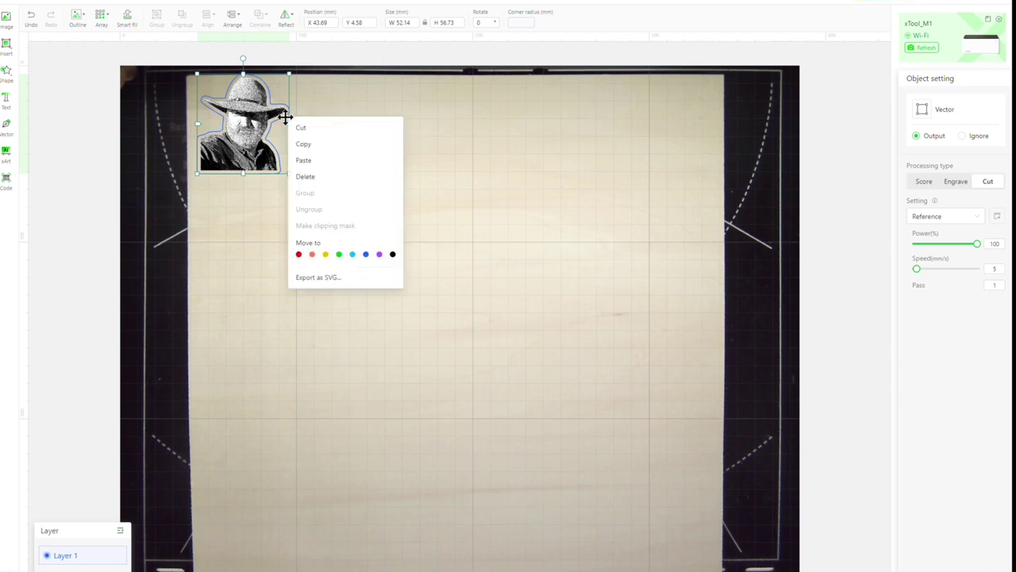
click(311, 254)
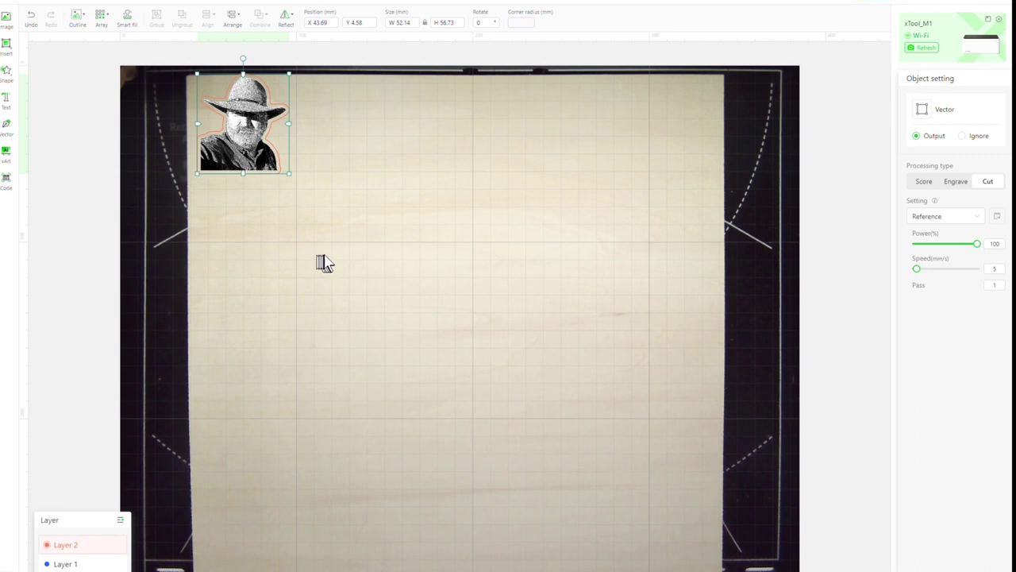
click(321, 263)
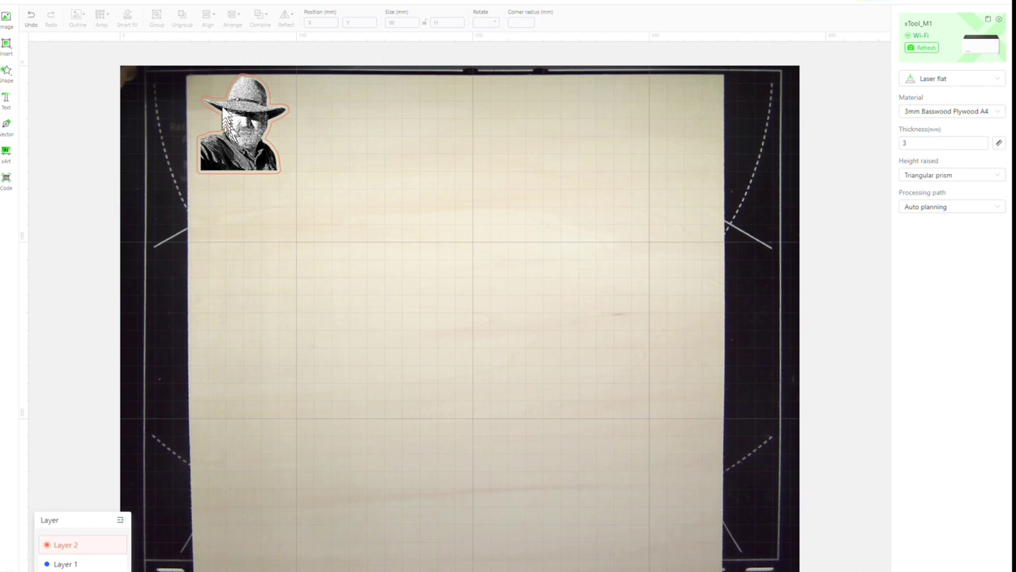
Group the portrait with its outline and reposition the token
drag(296, 180, 183, 67)
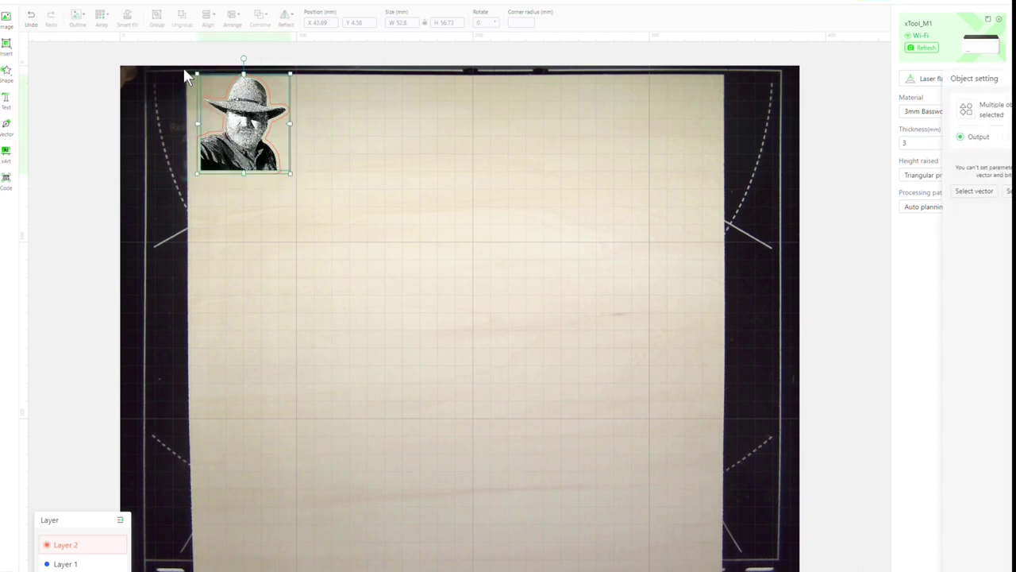
click(158, 18)
click(333, 161)
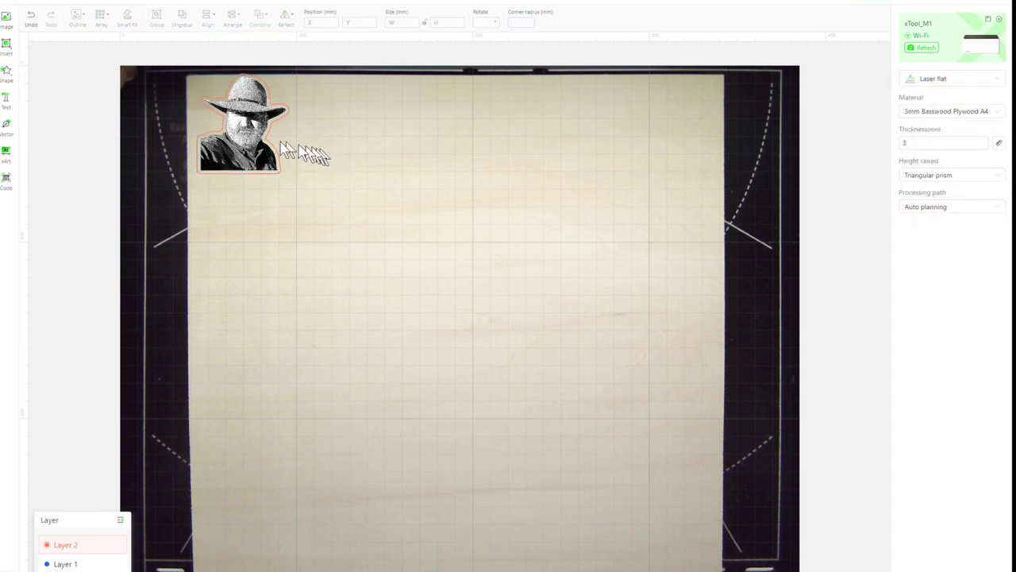
mouse_move(248, 139)
mouse_down()
mouse_move(306, 186)
mouse_move(297, 168)
mouse_move(234, 140)
mouse_up()
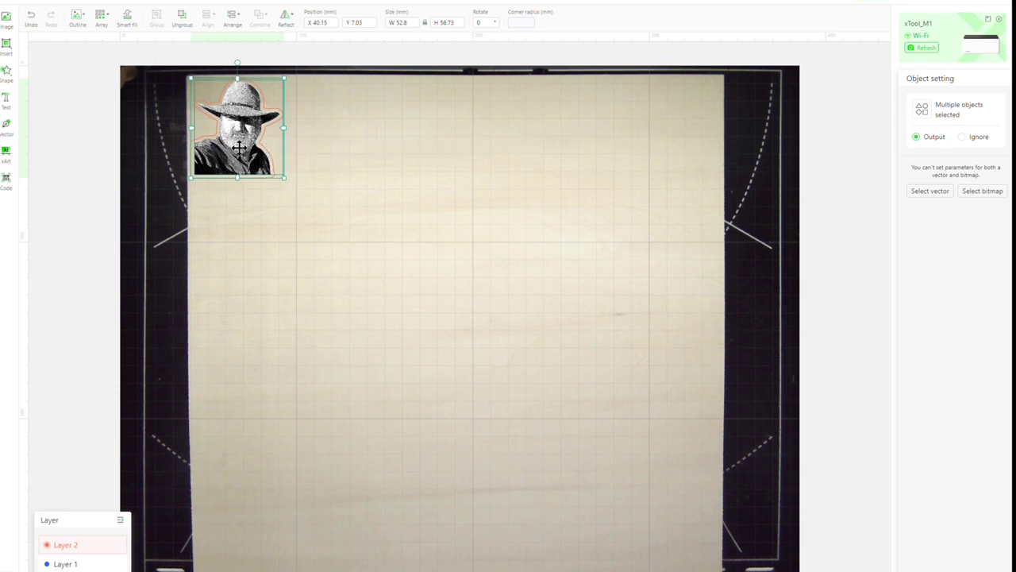
right_click(248, 124)
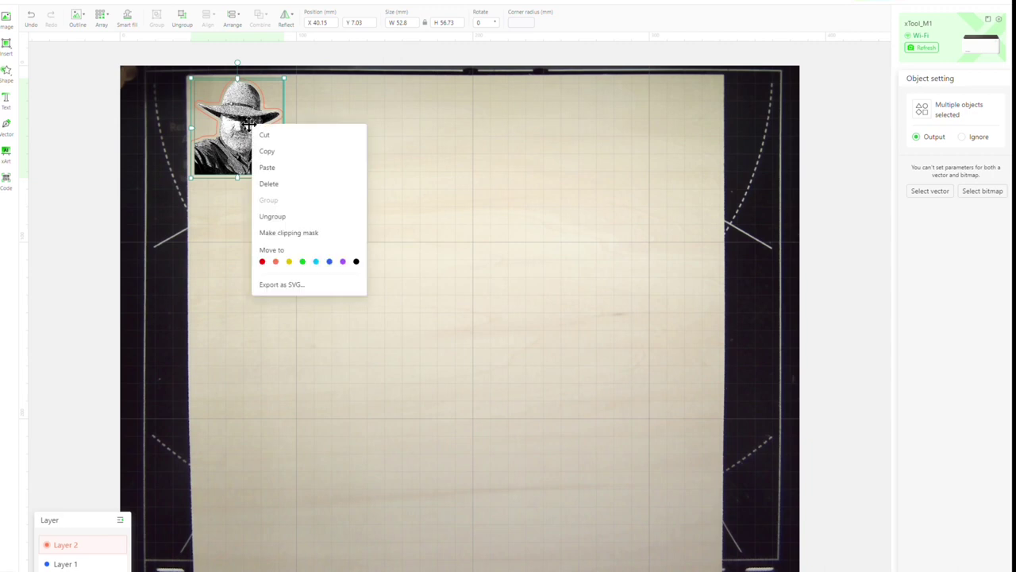
click(223, 151)
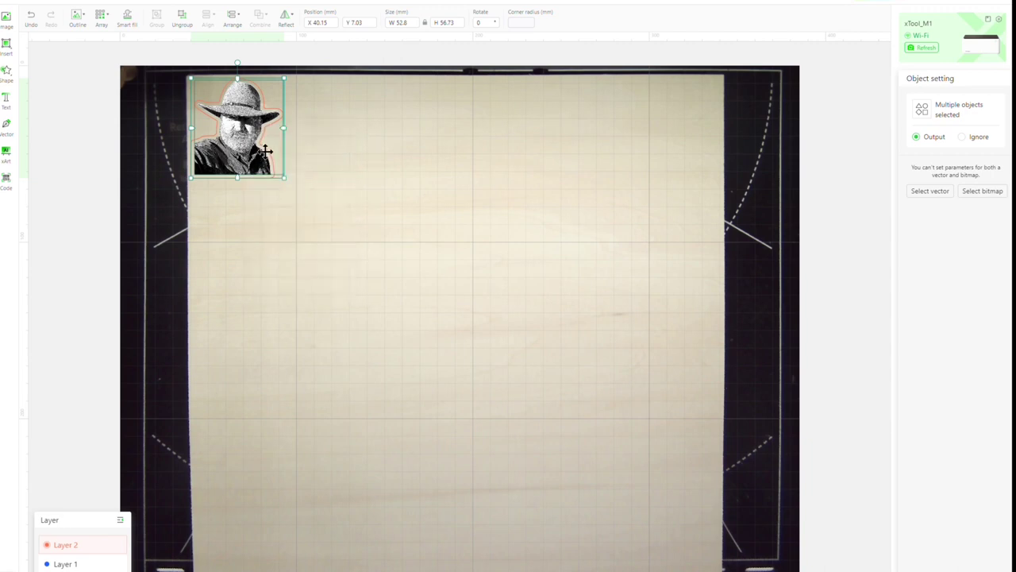
Paste more portrait copies and place them side by side to the right, making six across the top
key(ctrl+v)
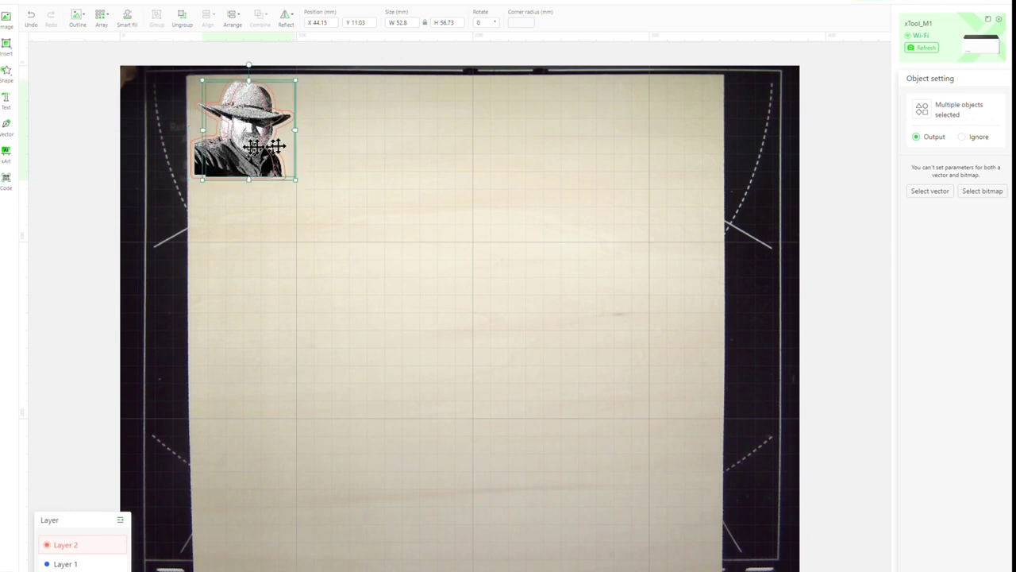
drag(270, 147, 391, 129)
key(ctrl+v)
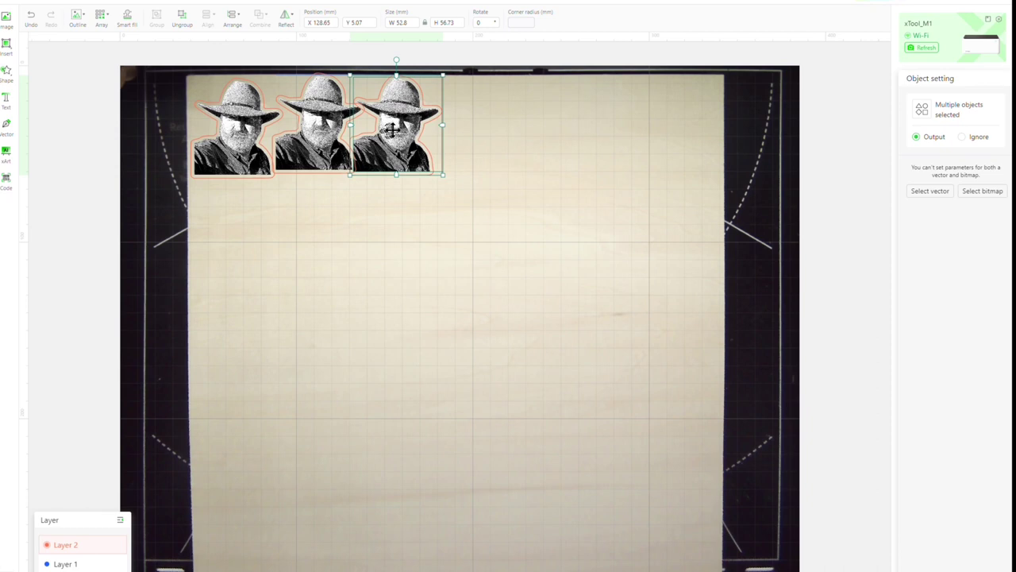
key(ctrl+v)
drag(262, 147, 474, 121)
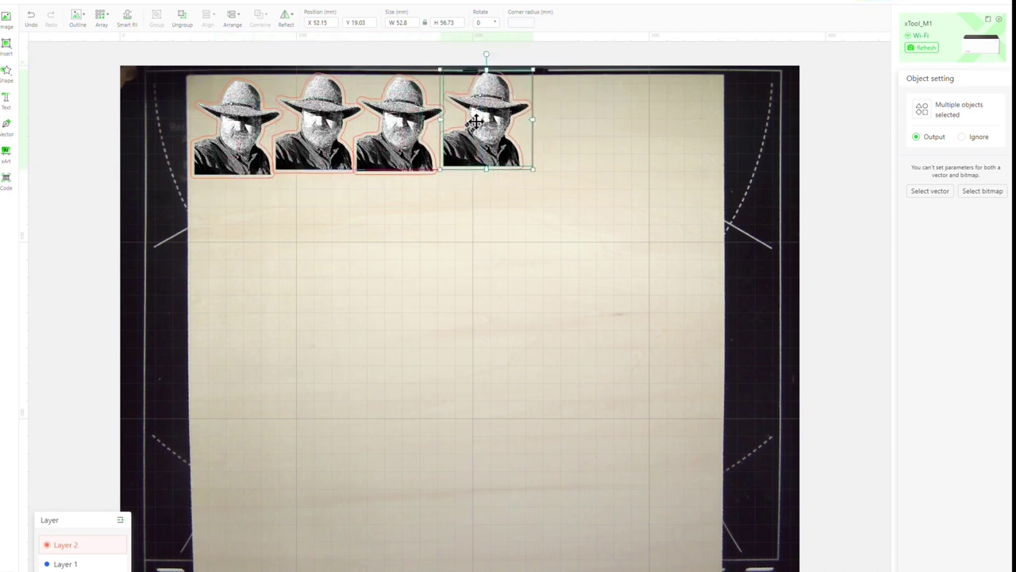
key(ctrl+v)
drag(262, 151, 544, 123)
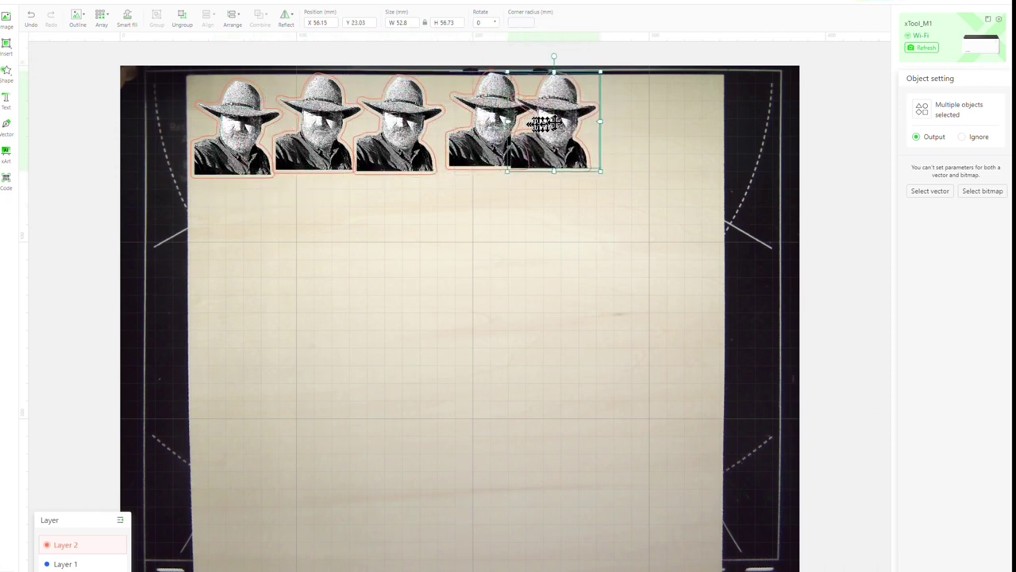
key(ctrl+v)
drag(243, 188, 623, 152)
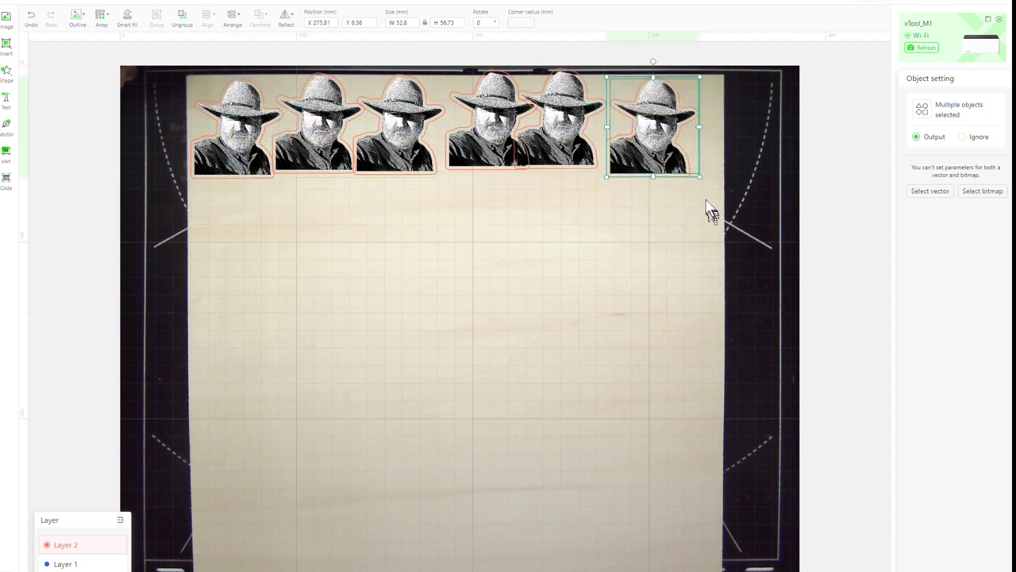
Align all six portraits to a common bottom edge
drag(705, 199, 162, 65)
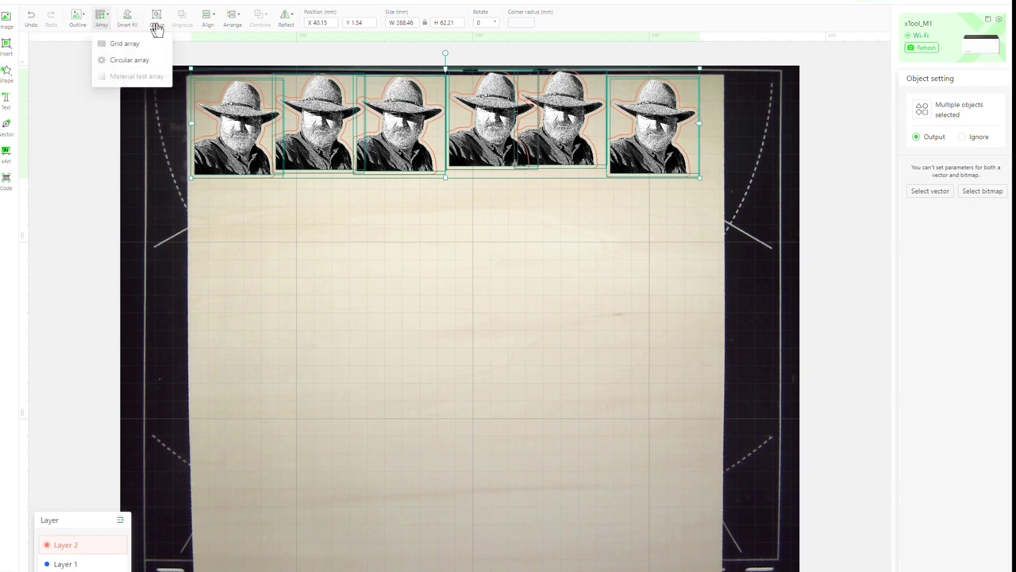
mouse_move(208, 20)
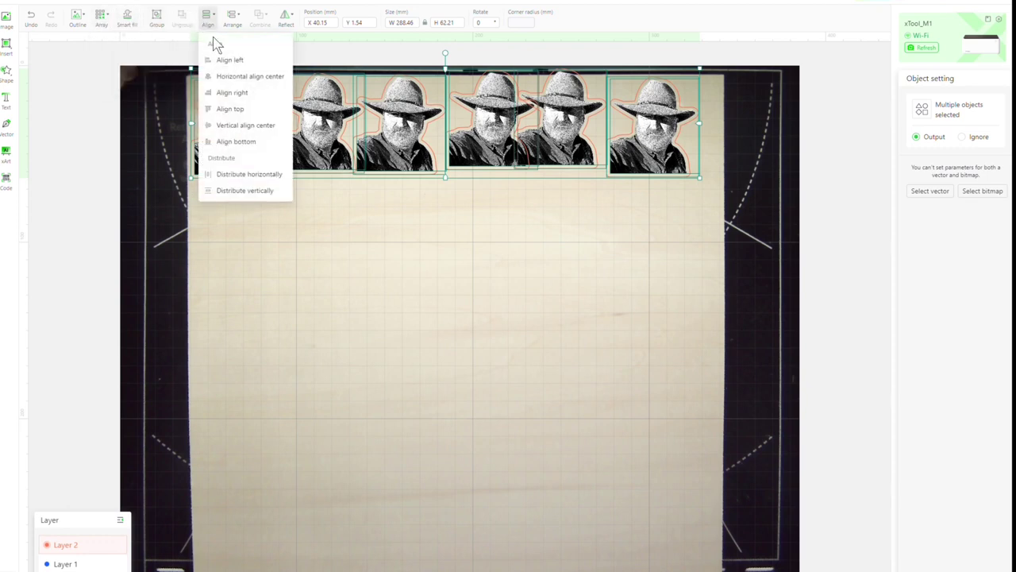
click(236, 144)
Nudge the second and third portraits right to start evening the gaps
click(294, 183)
click(309, 154)
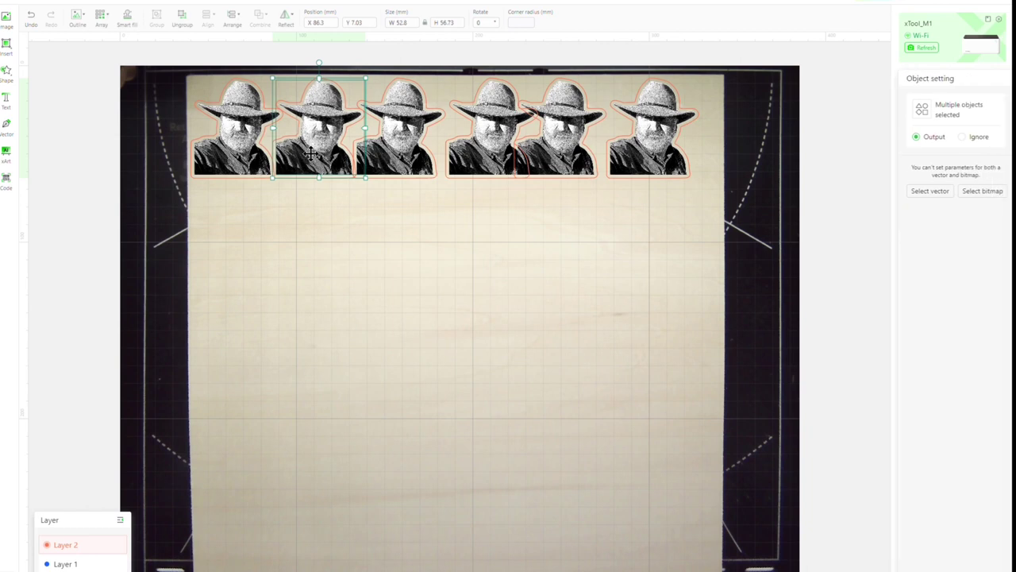
key(Right)
key(Right)
key(Right)
key(Right)
key(Right)
key(Right)
key(Right)
key(Right)
key(Right)
key(Right)
key(Right)
key(Right)
key(Right)
key(Right)
key(Right)
key(Right)
key(Right)
key(Right)
key(Right)
key(Right)
key(Right)
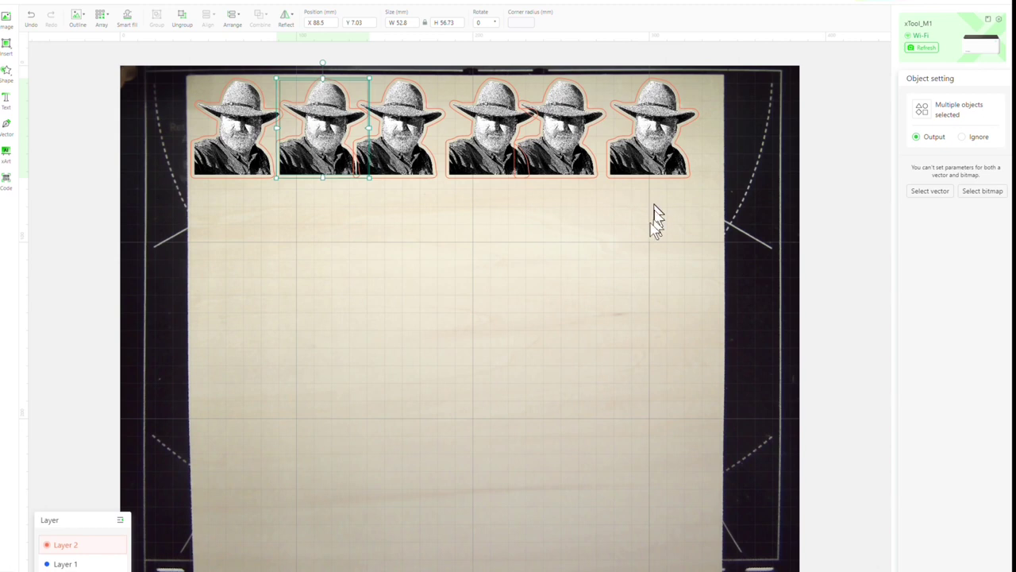
click(598, 259)
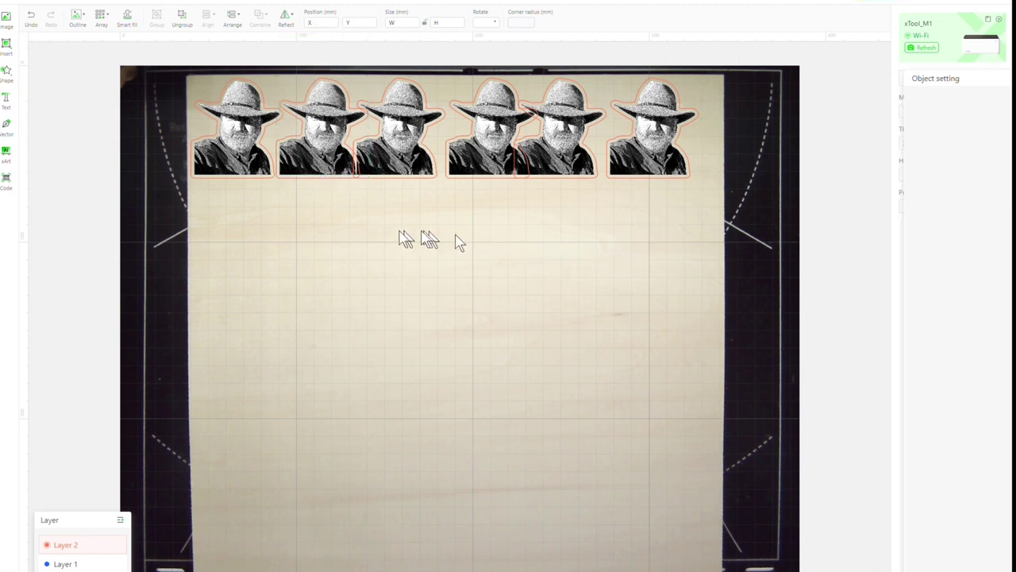
click(384, 165)
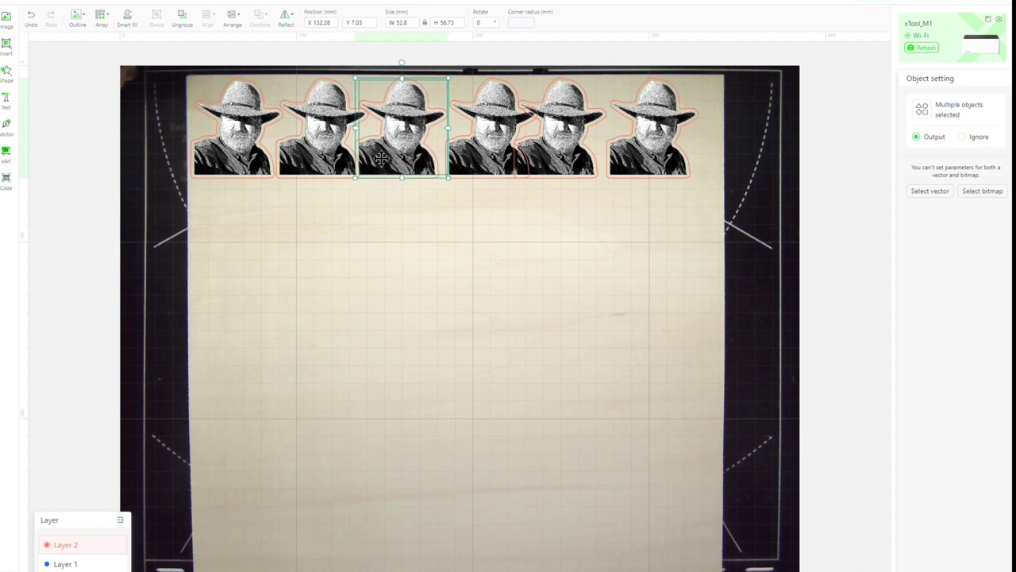
key(Right)
key(Right)
key(Right)
key(Right)
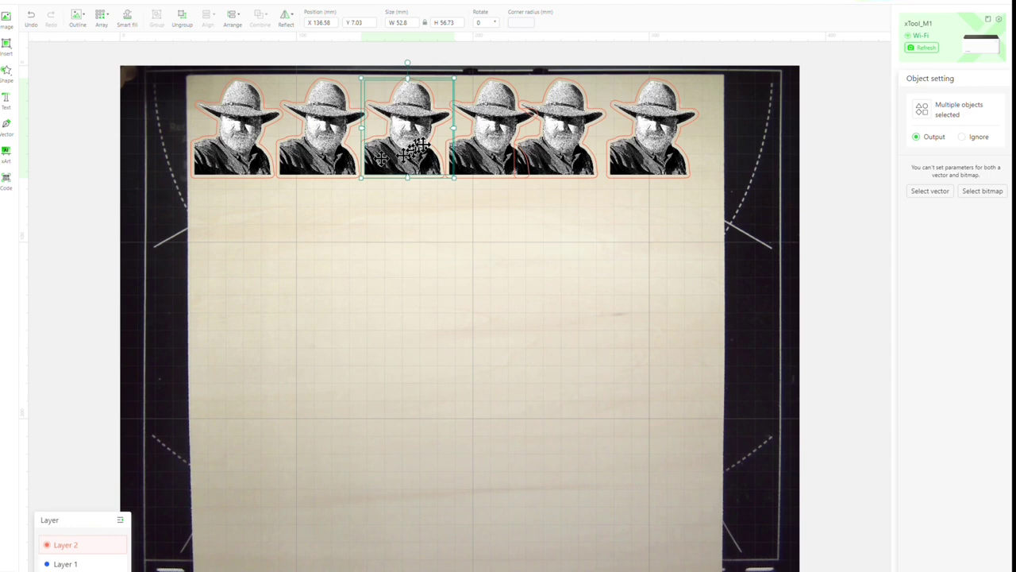
Shift the fifth and sixth portraits right so all six are evenly spaced without overlap
drag(381, 158, 573, 131)
key(Right)
key(Right)
key(Right)
key(Right)
key(Right)
key(Right)
key(Right)
key(Right)
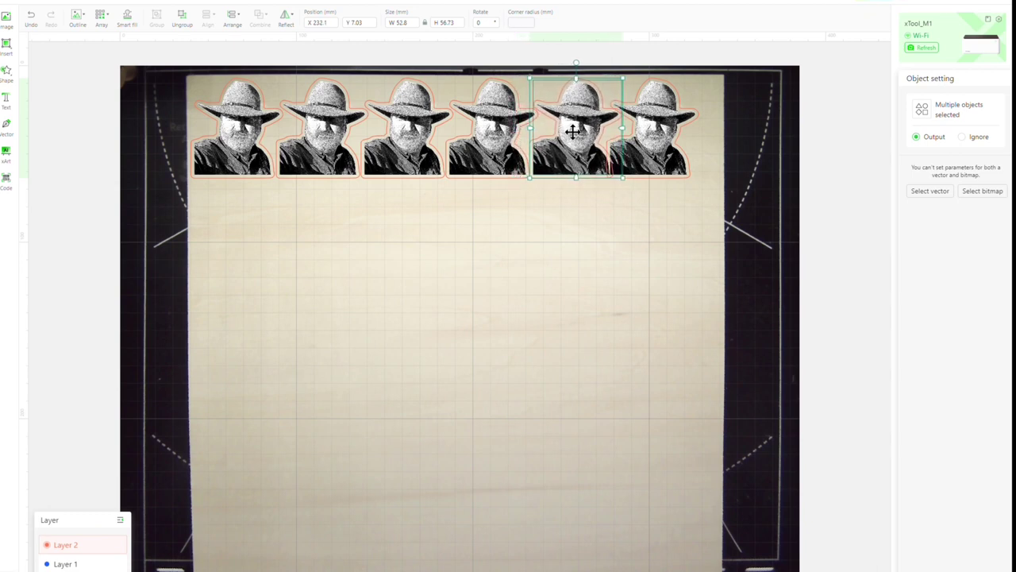
key(Right)
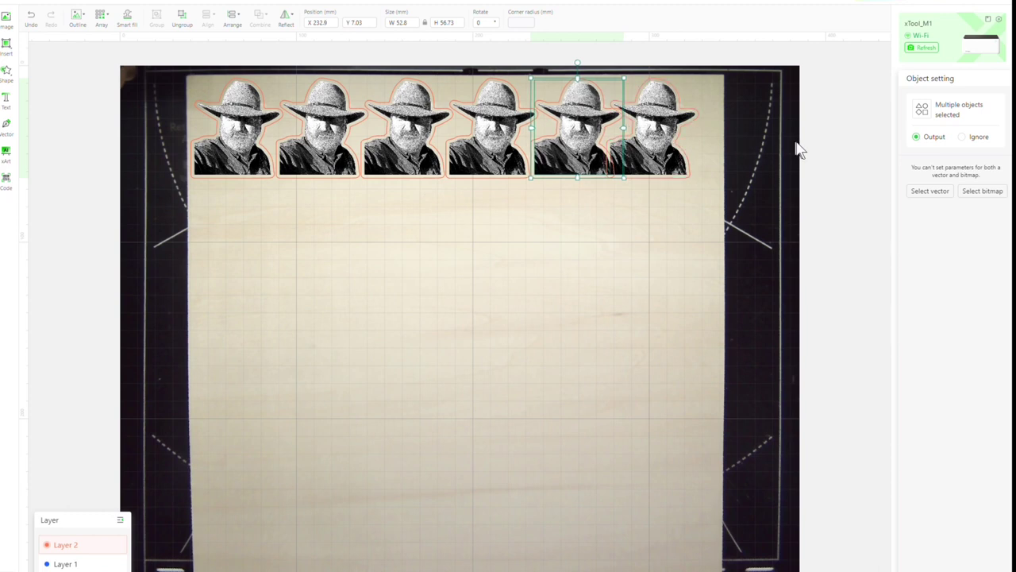
click(653, 143)
key(Right)
key(Right)
key(Right)
key(Right)
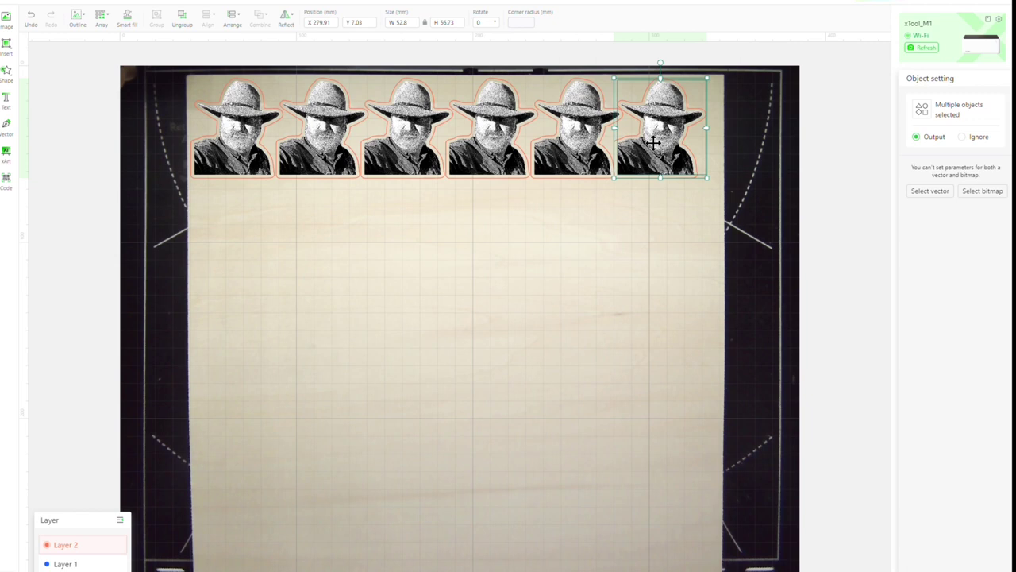
key(Right)
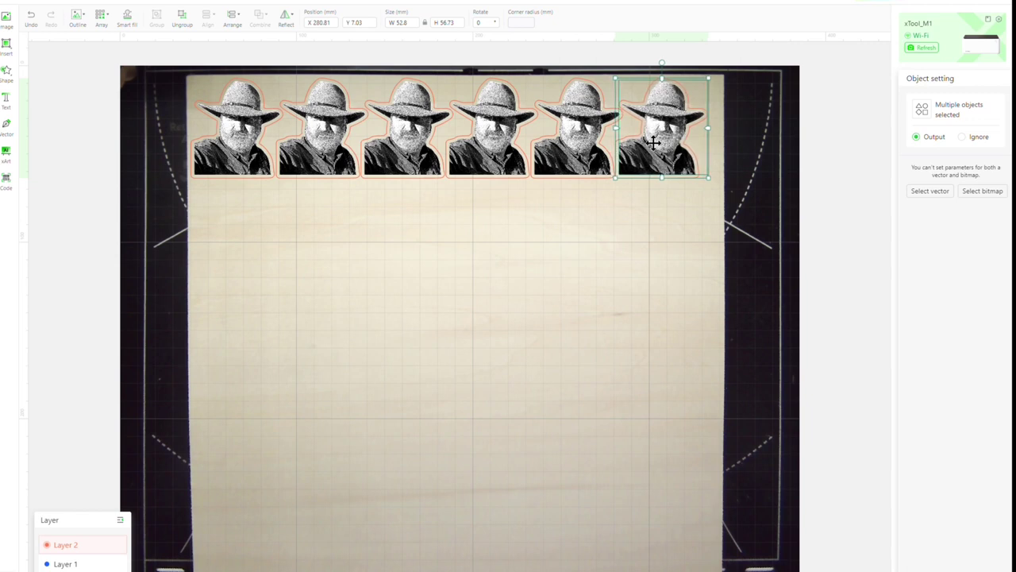
Move the six-portrait row (293.46 × 56.73 mm) slightly down-right to X 42.87, Y 8.11 mm
click(412, 237)
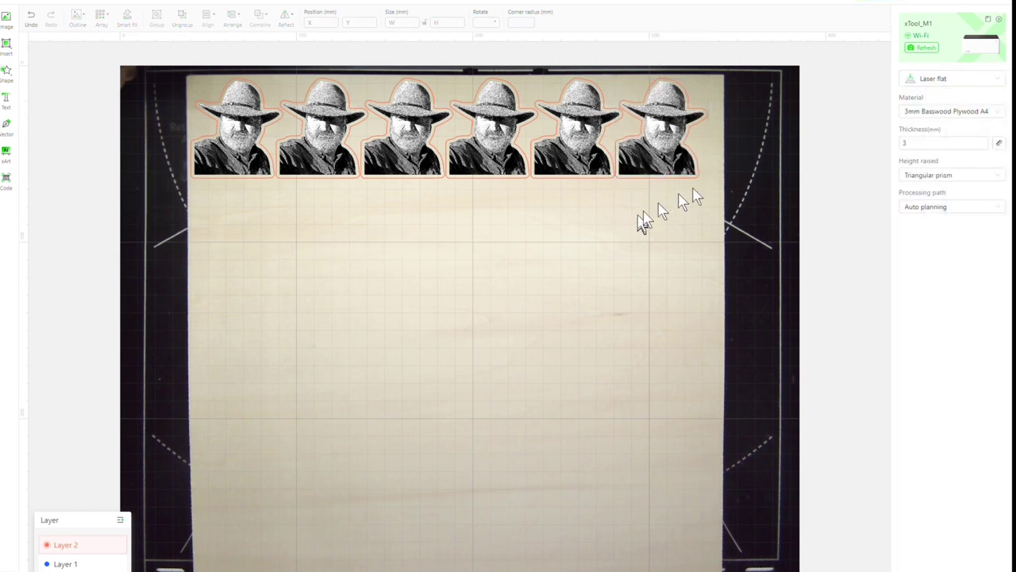
drag(719, 200, 177, 71)
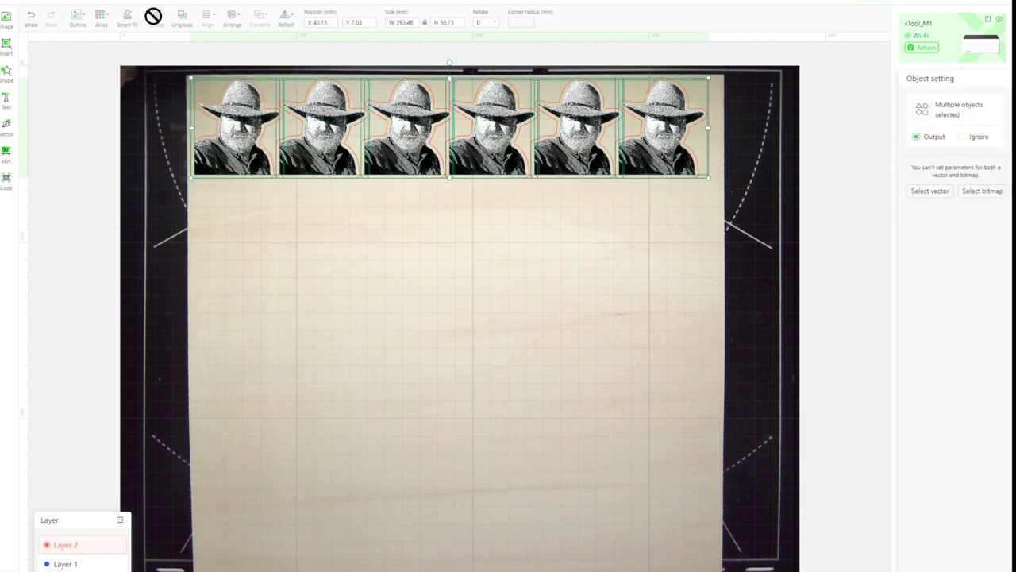
mouse_move(248, 136)
mouse_down()
mouse_move(313, 317)
mouse_move(268, 265)
mouse_move(261, 181)
mouse_move(238, 173)
mouse_move(235, 147)
mouse_move(249, 139)
mouse_up()
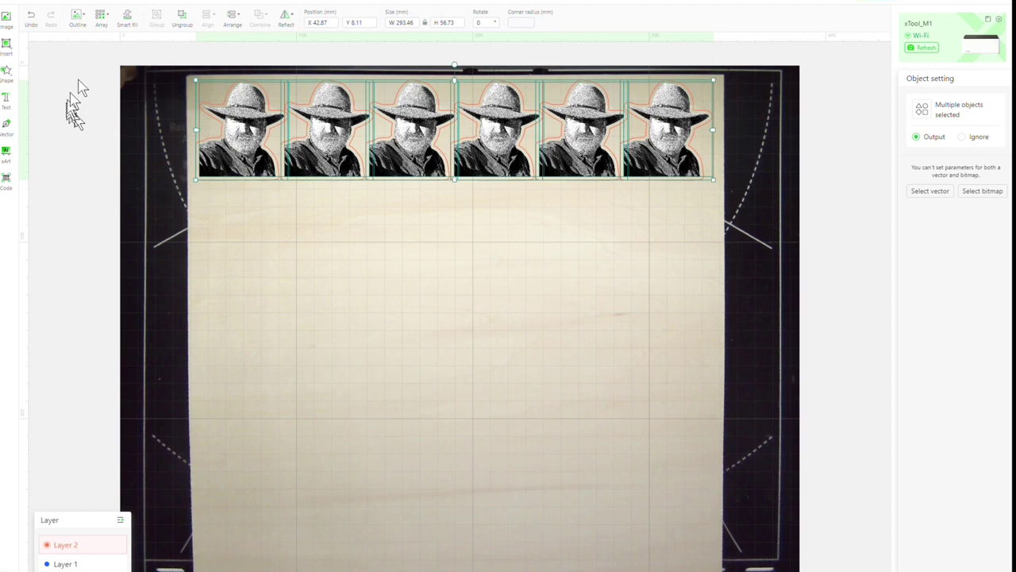
click(101, 18)
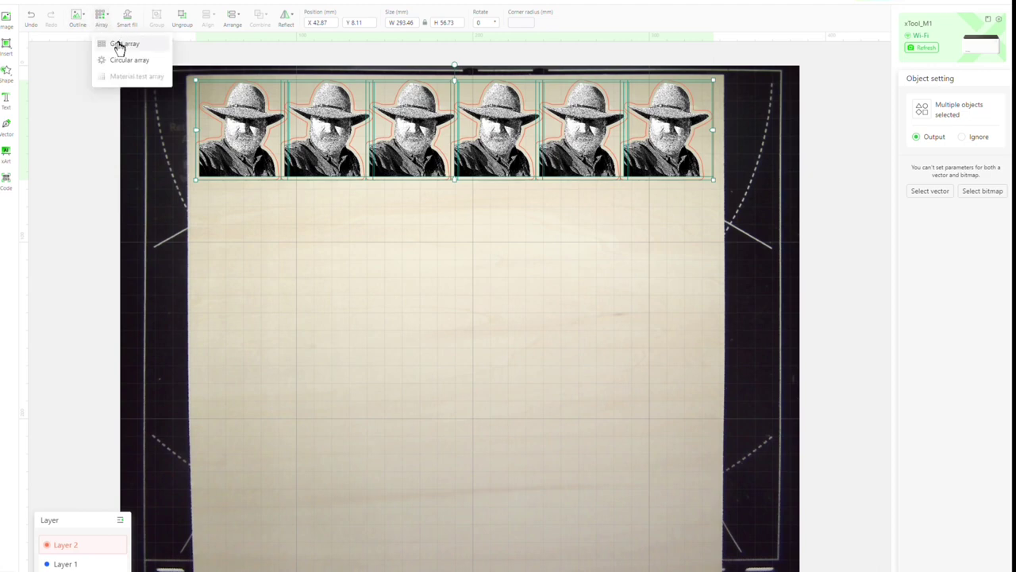
Grid-array the row as 1 column by 5 rows at 1 mm spacing, giving thirty portraits
click(121, 46)
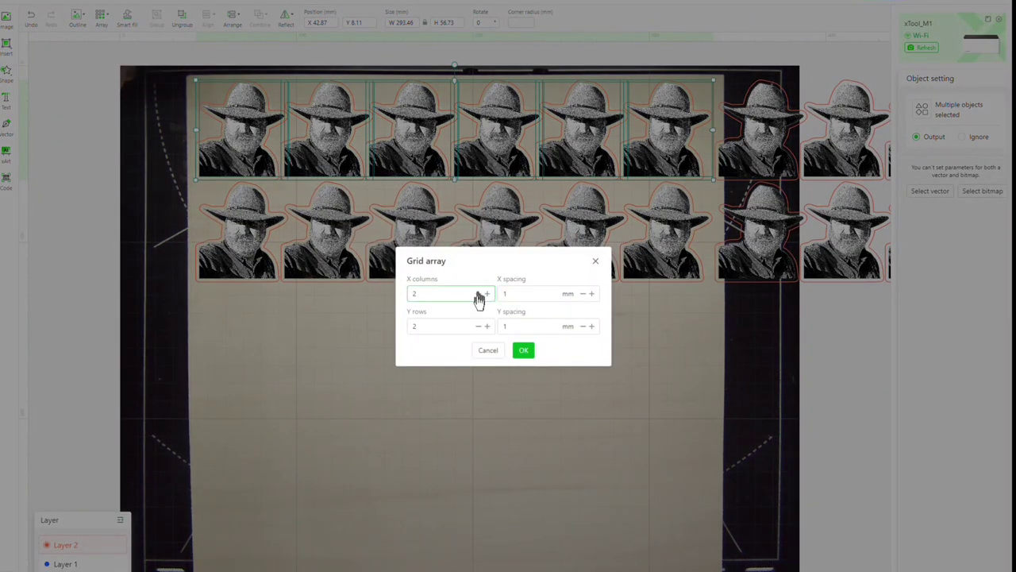
click(478, 293)
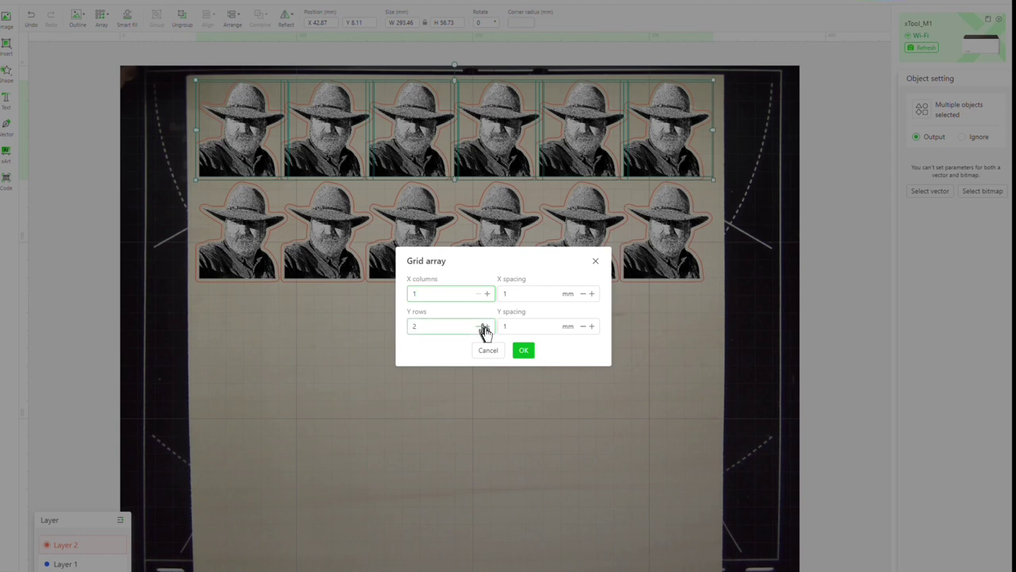
click(488, 326)
click(488, 326)
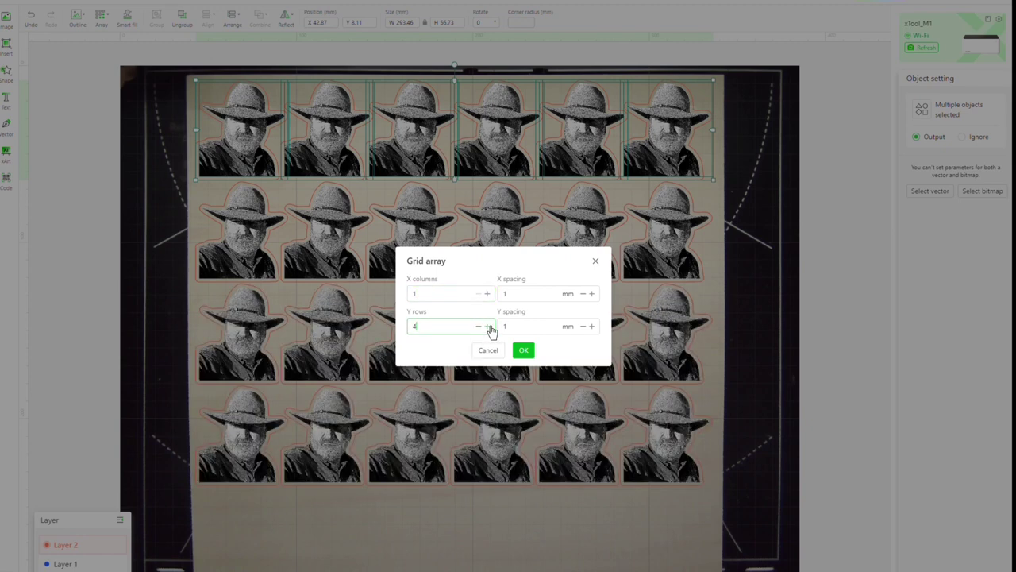
click(488, 326)
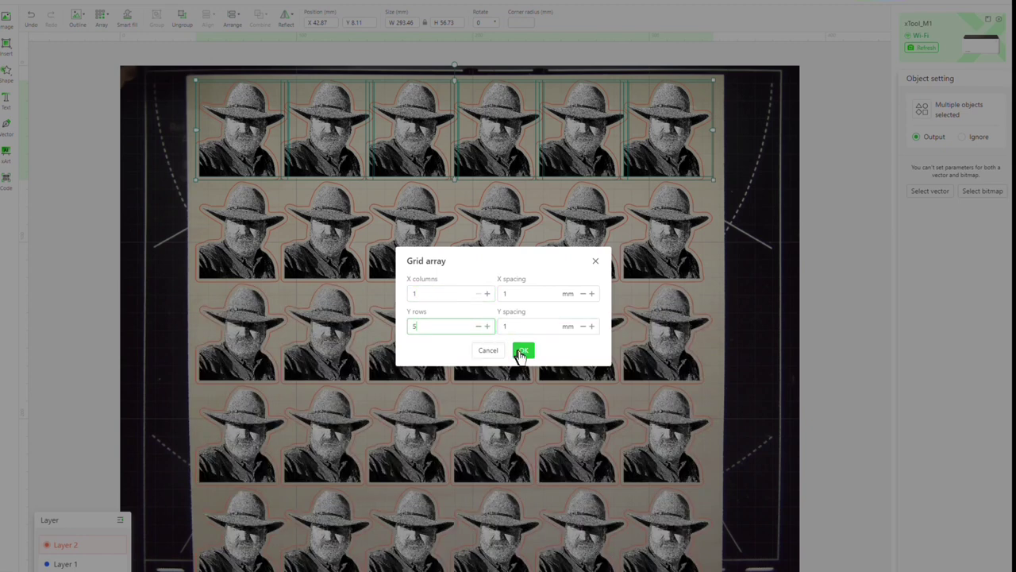
click(522, 352)
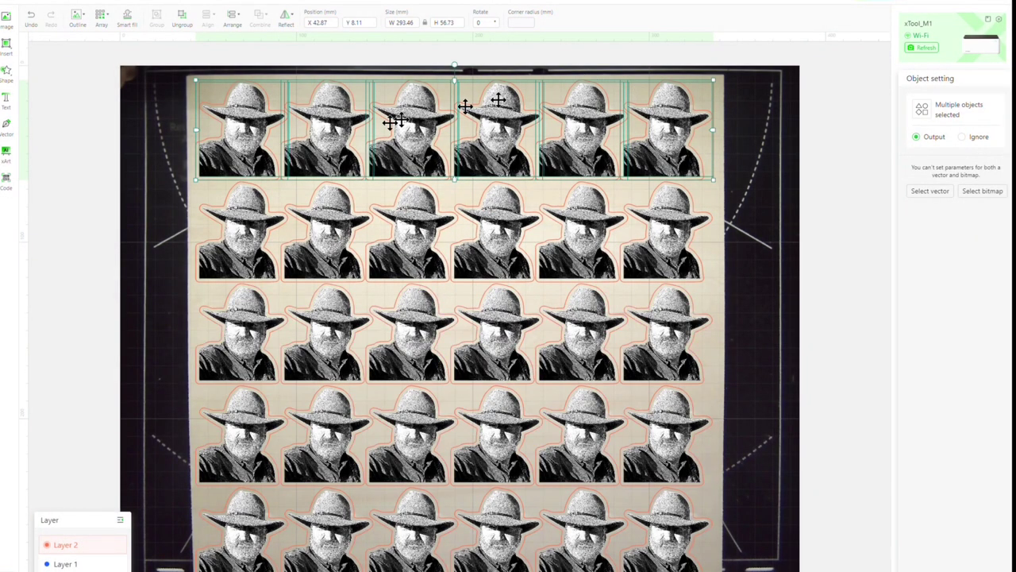
Select the thirty Layer 2 token outlines and paste them into a new design
click(752, 247)
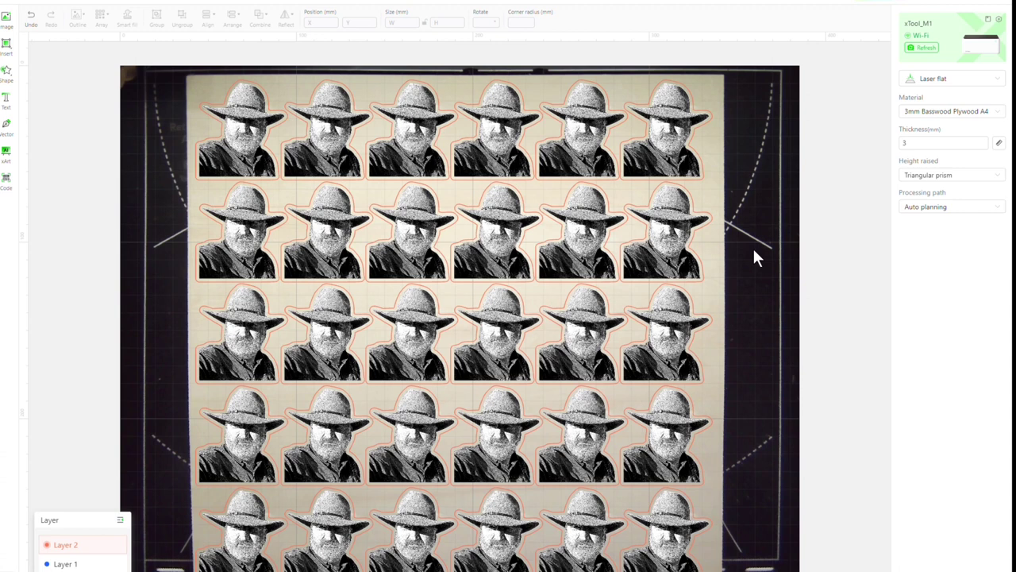
click(72, 547)
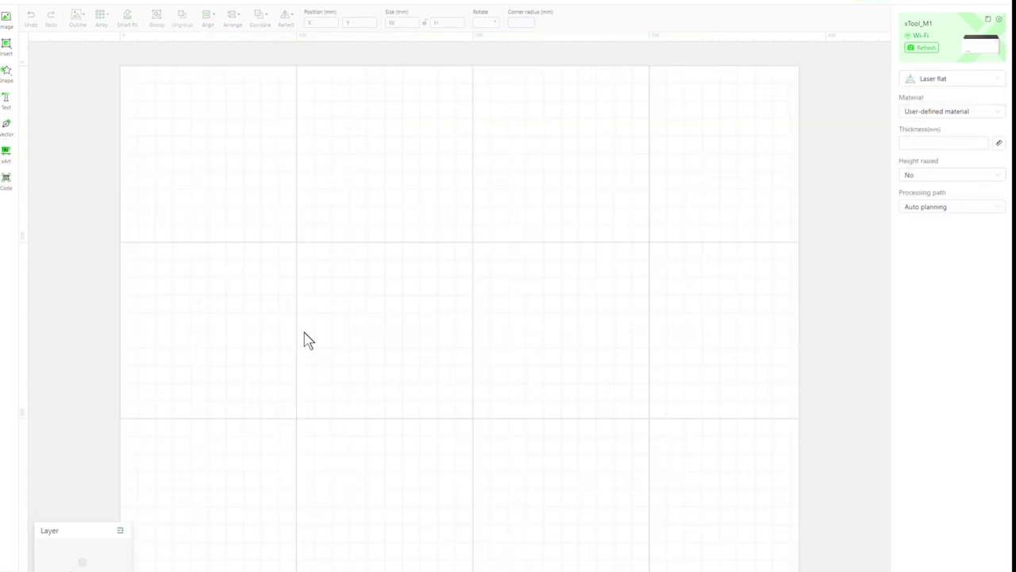
key(ctrl+v)
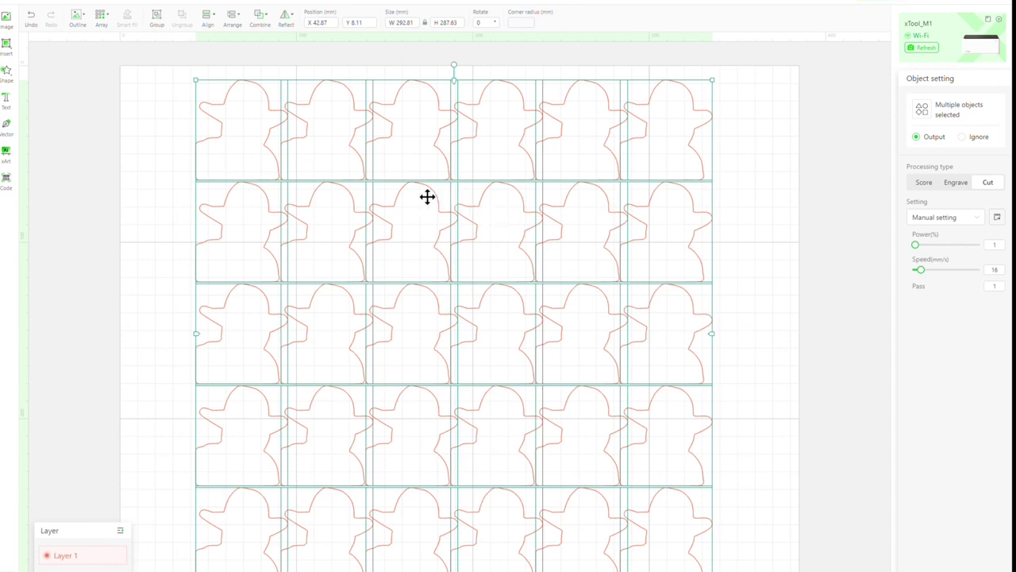
Reflect all thirty outlines horizontally, then marquee-select and group them
click(287, 24)
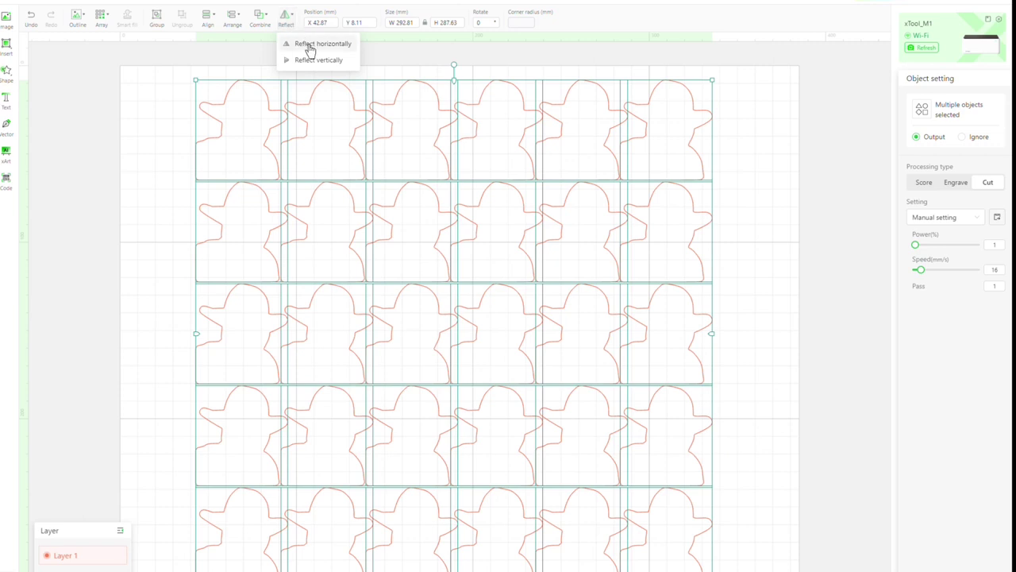
click(310, 44)
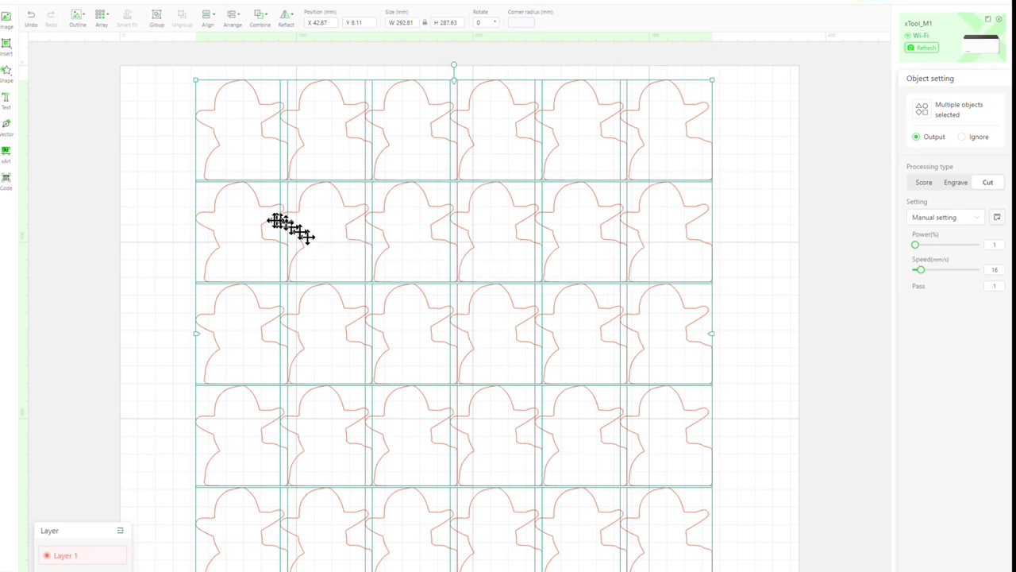
click(171, 58)
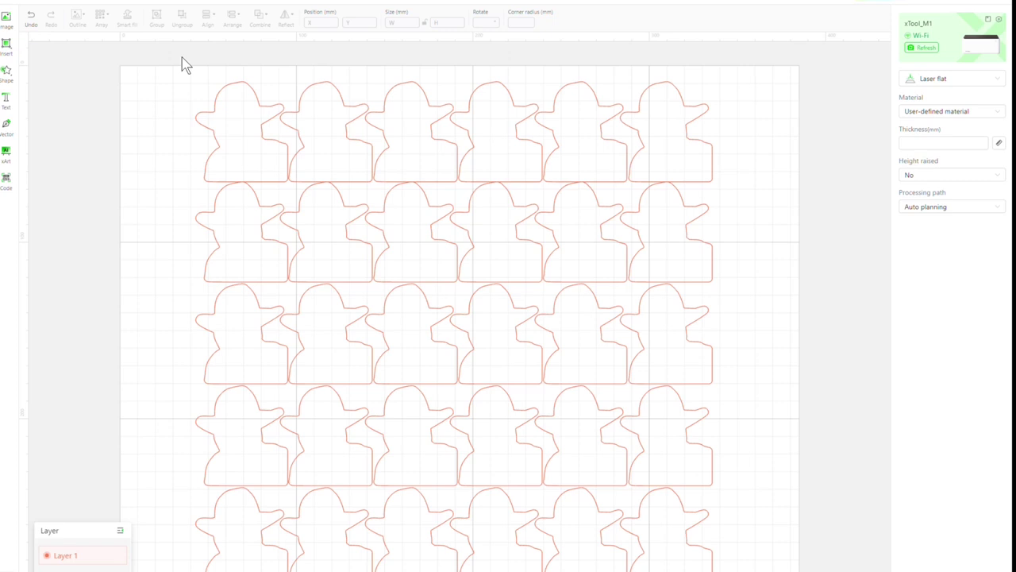
drag(182, 57, 752, 571)
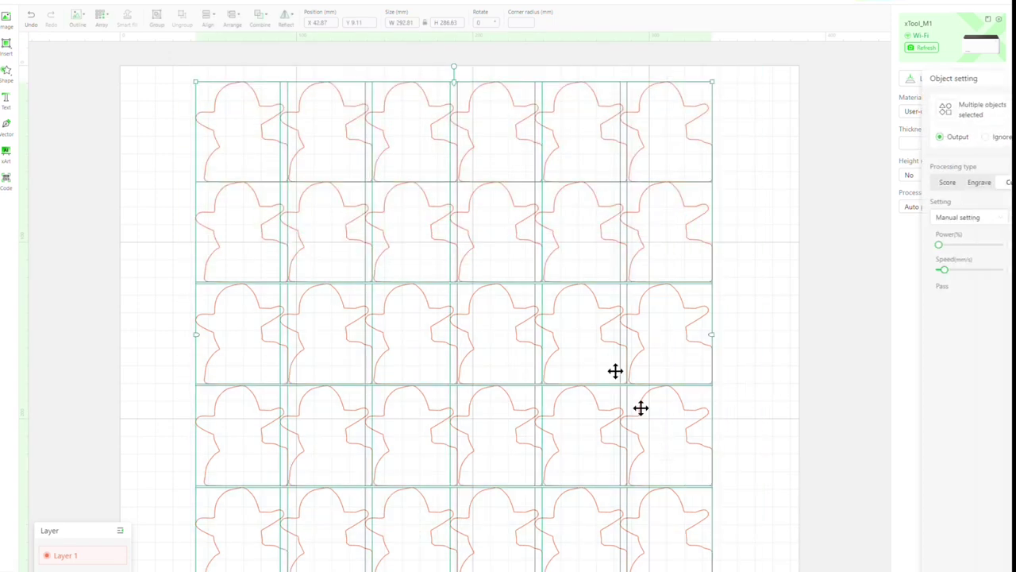
click(158, 24)
click(143, 119)
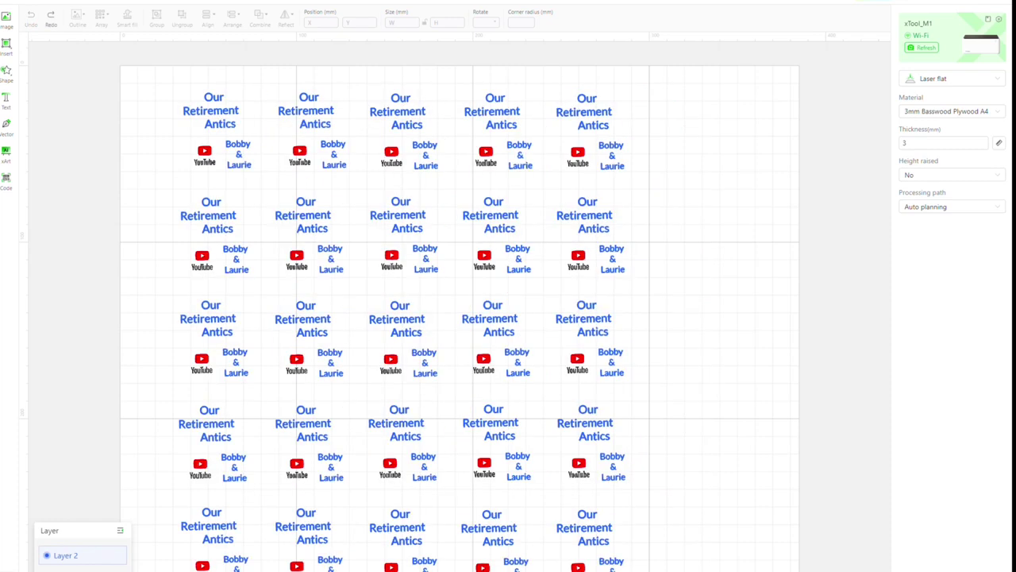
Select the Our Retirement Antics design, then the grid of ghost token outlines
click(216, 118)
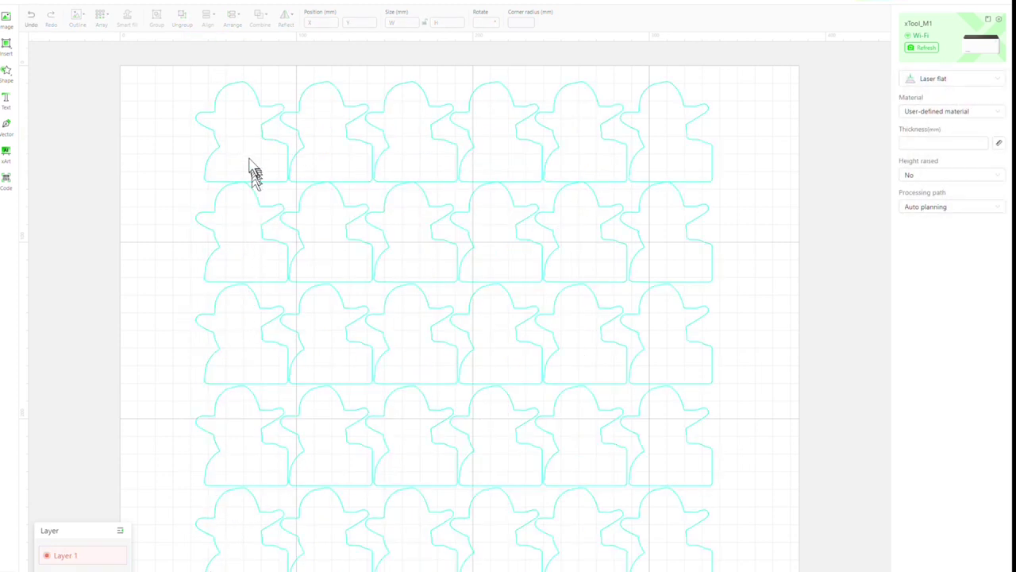
click(248, 157)
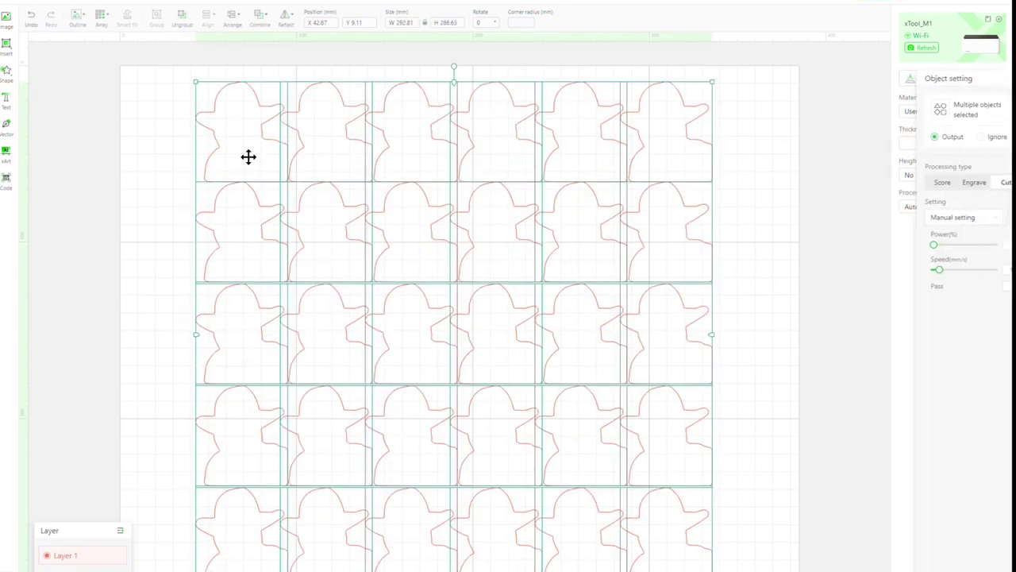
Paste six logo copies and drag one onto each top-row ghost outline
key(ctrl+v)
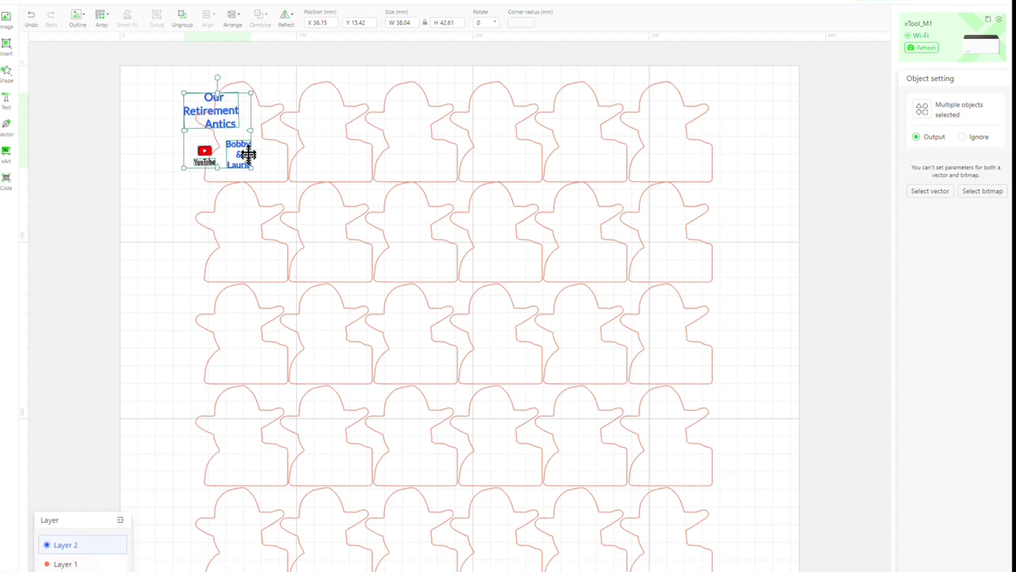
drag(226, 120, 338, 119)
key(ctrl+v)
key(ctrl+v)
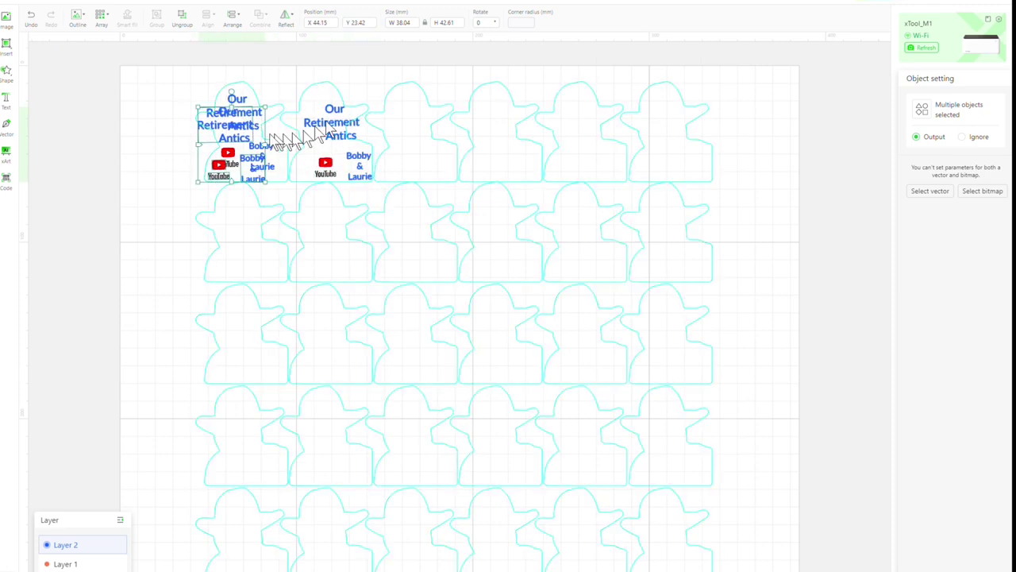
drag(230, 127, 410, 125)
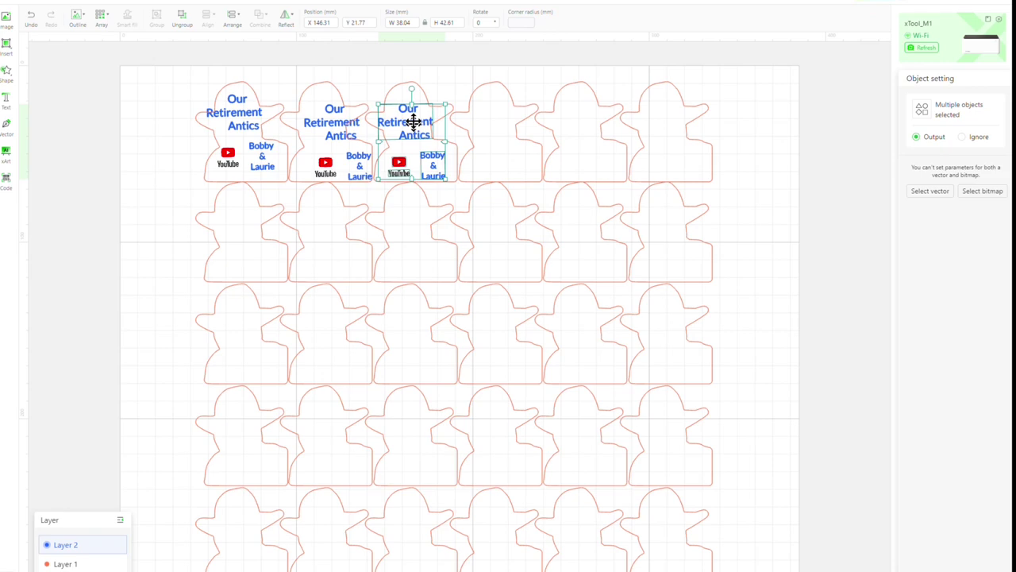
key(ctrl+v)
drag(229, 142, 490, 120)
key(ctrl+v)
drag(259, 132, 582, 112)
key(ctrl+v)
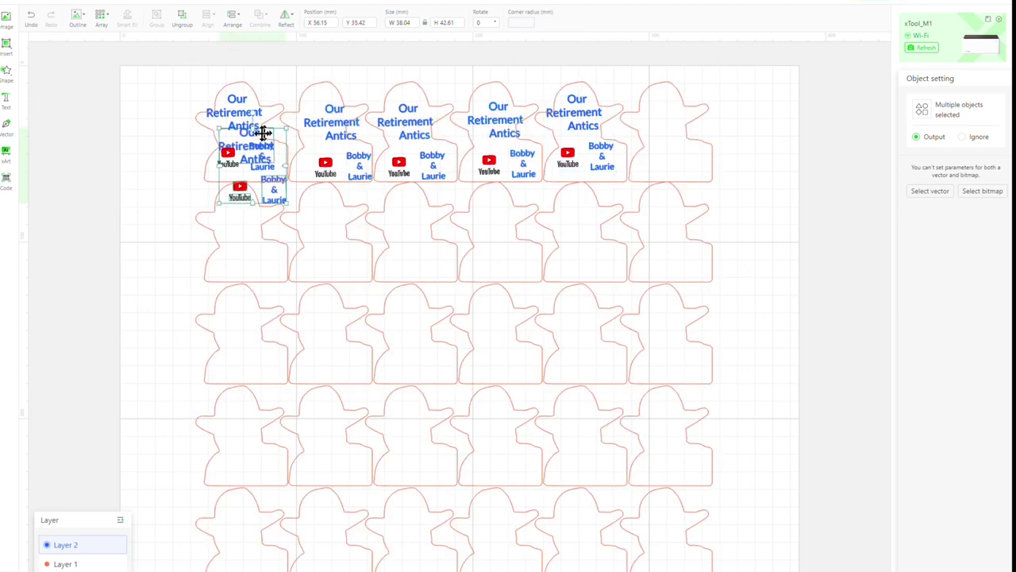
drag(248, 139, 664, 119)
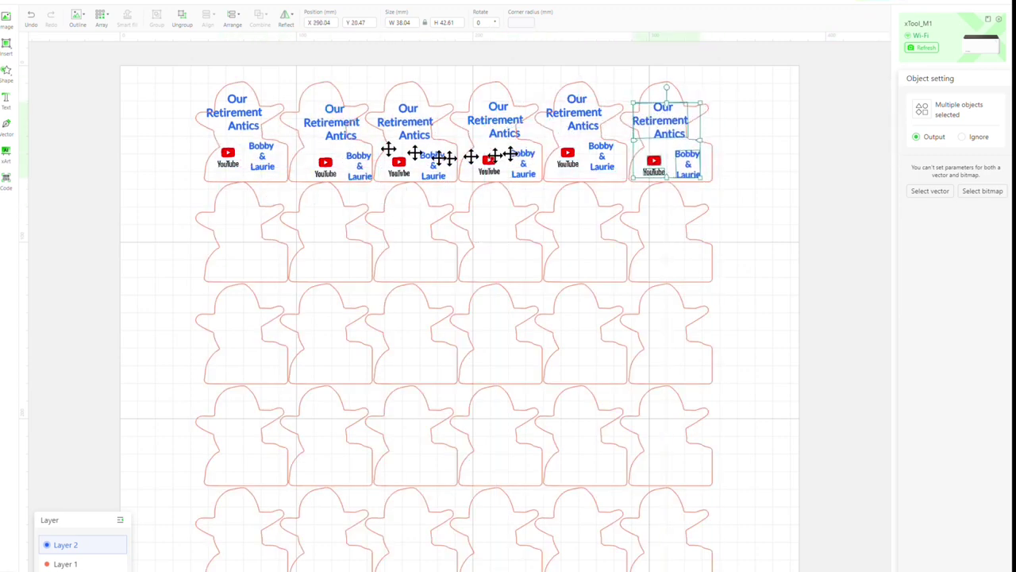
Nudge the first two logos with the arrow keys to centre them in their outlines
click(242, 133)
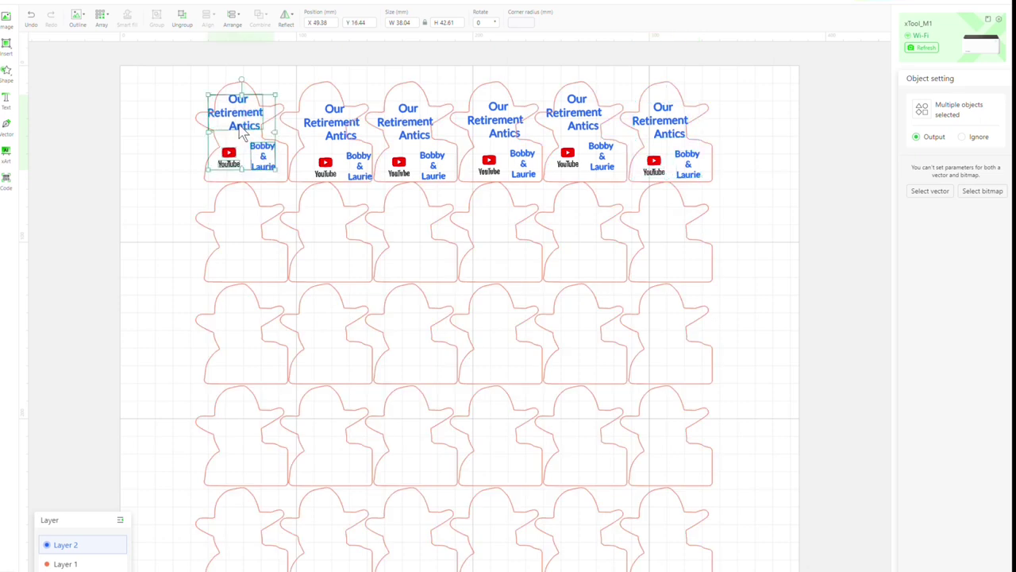
key(Down)
key(Down)
key(Down)
key(Down)
key(Down)
key(Down)
key(Down)
key(Down)
key(Down)
key(Down)
key(Down)
key(Down)
key(Down)
key(Down)
key(Down)
key(Down)
key(Down)
key(Down)
key(Down)
key(Down)
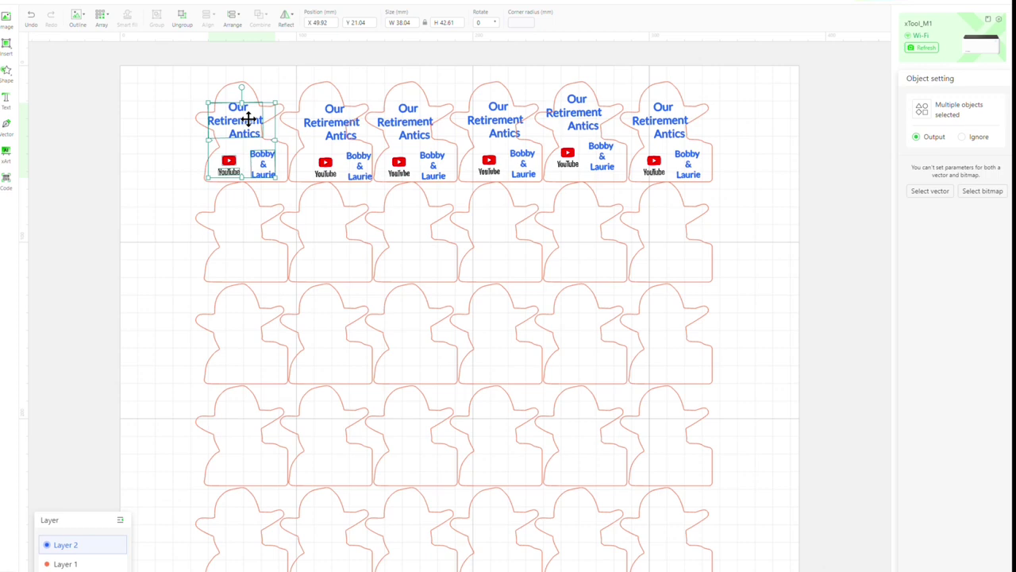
key(Left)
key(Left)
key(Left)
key(Left)
key(Left)
key(Left)
key(Left)
key(Left)
key(Left)
key(Left)
key(Left)
key(Left)
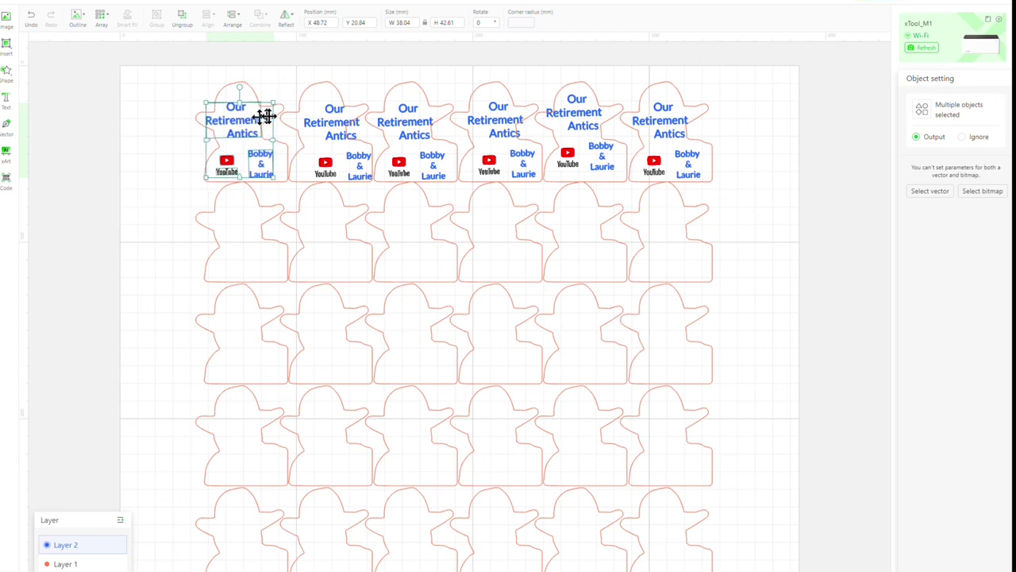
click(340, 135)
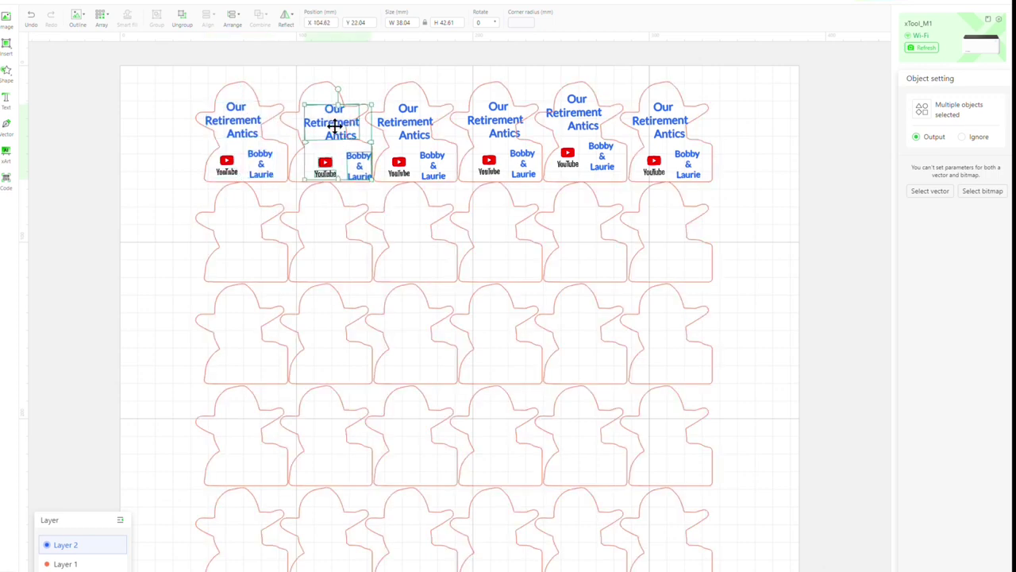
key(Left)
key(Left)
key(Left)
key(Left)
key(Left)
key(Left)
key(Left)
key(Left)
key(Left)
key(Left)
key(Left)
key(Left)
key(Left)
key(Left)
key(Left)
key(Left)
key(Left)
key(Left)
key(Left)
key(Left)
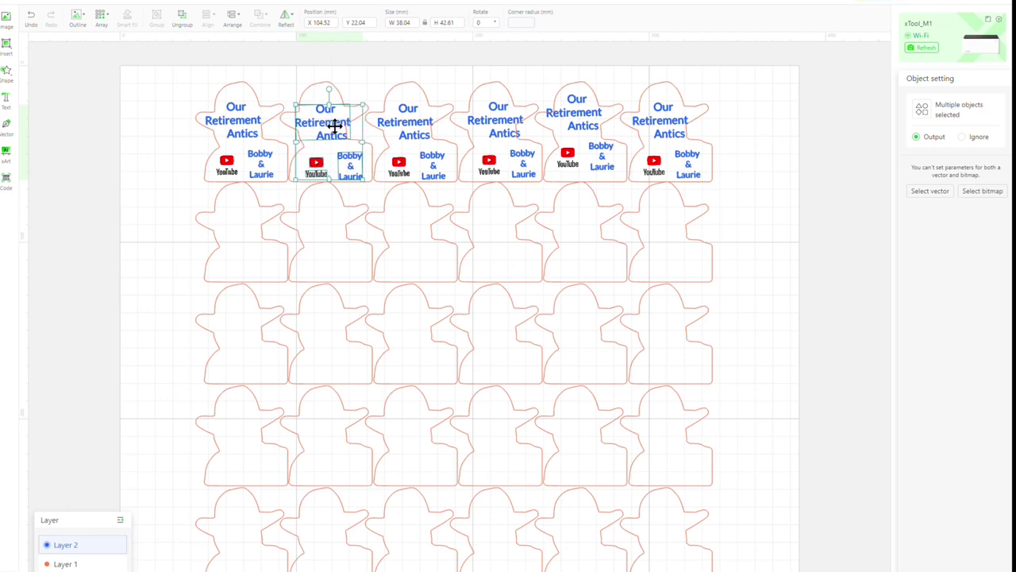
key(Left)
key(Left)
key(Left)
key(Left)
key(Left)
key(Left)
key(Left)
key(Left)
key(Left)
key(Left)
key(Up)
key(Up)
key(Up)
key(Up)
key(Up)
key(Up)
key(Up)
key(Up)
key(Up)
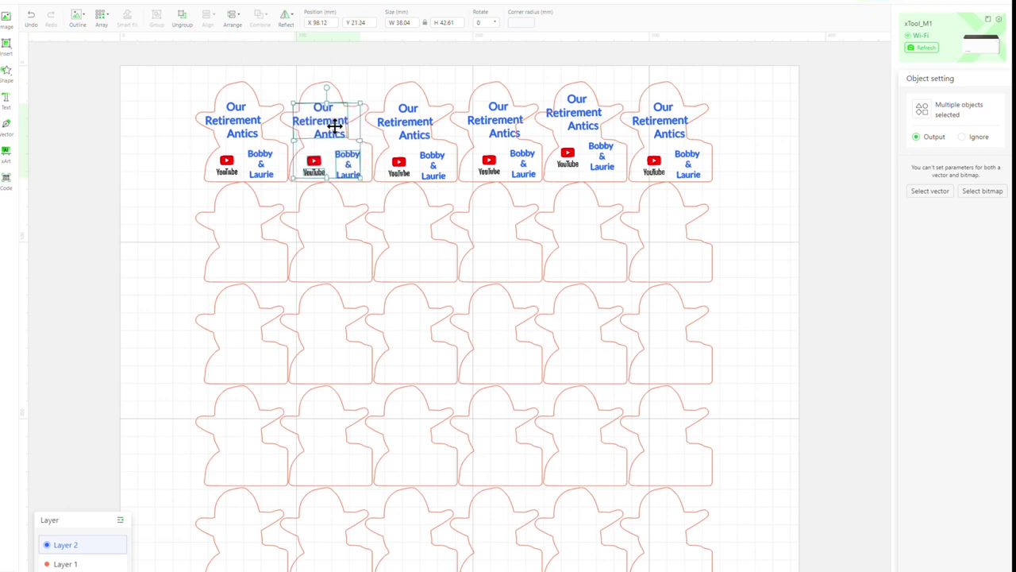
key(Left)
key(Left)
key(Left)
key(Left)
key(Left)
key(Left)
key(Left)
key(Left)
key(Left)
key(Left)
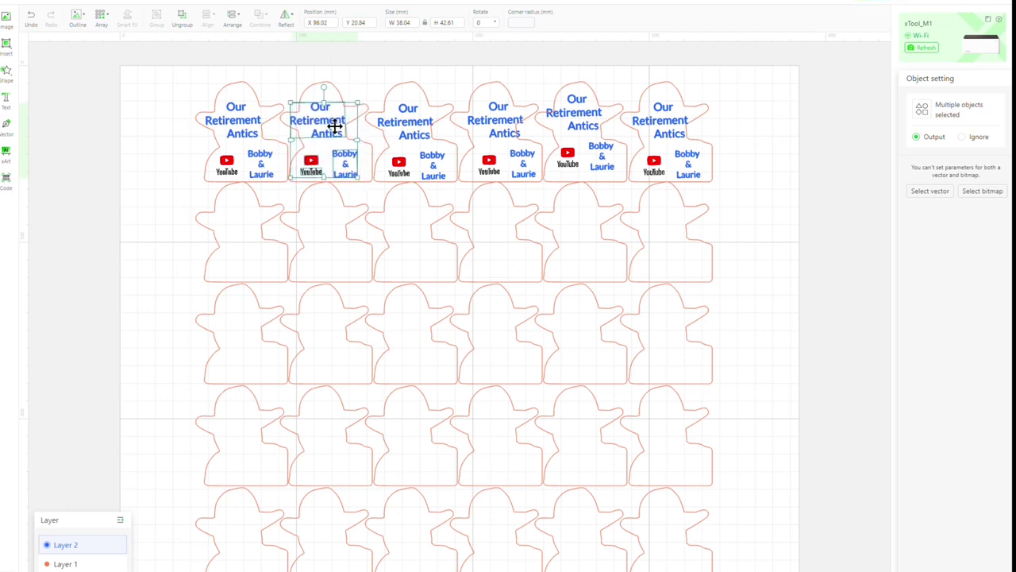
key(Left)
key(Left)
key(Left)
key(Left)
key(Left)
key(Left)
key(Left)
key(Left)
key(Left)
key(Left)
key(Left)
key(Left)
key(Left)
key(Left)
key(Left)
key(Left)
key(Left)
key(Left)
key(Left)
key(Left)
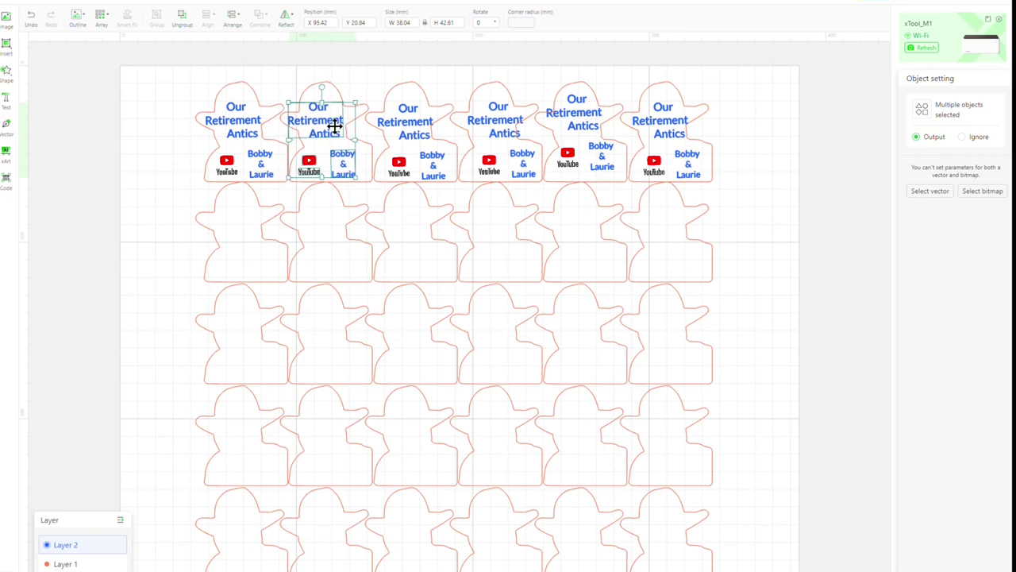
Fine-tune the third, fifth and sixth logos so the top row lines up
click(408, 127)
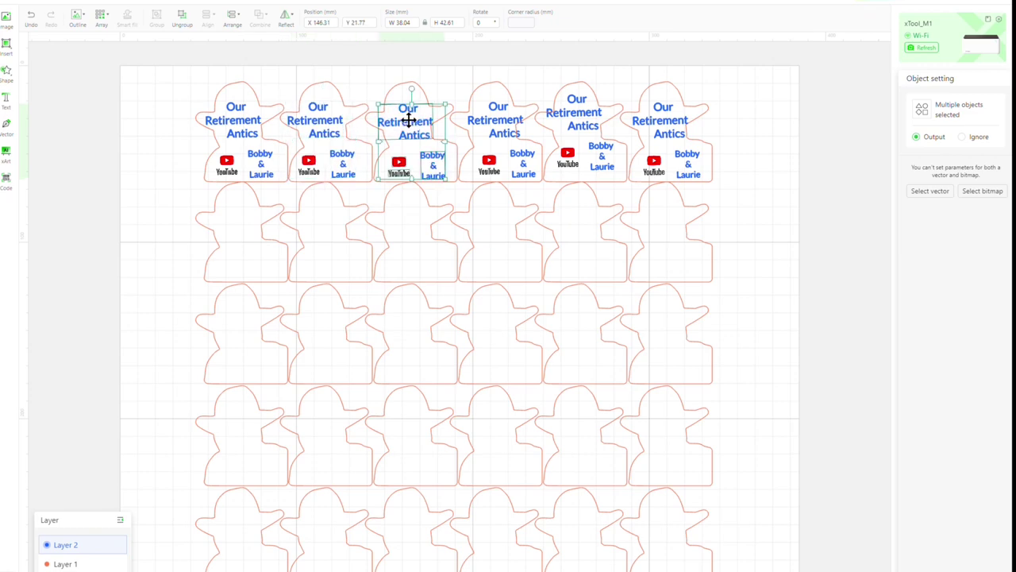
drag(408, 127, 405, 123)
click(492, 123)
click(571, 109)
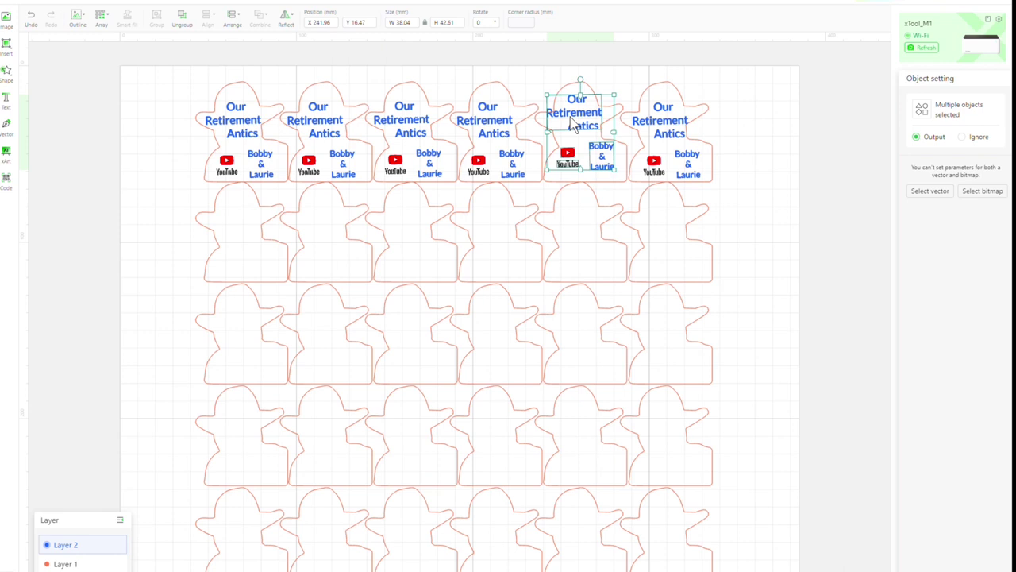
drag(572, 109, 570, 117)
click(659, 131)
drag(660, 131, 655, 131)
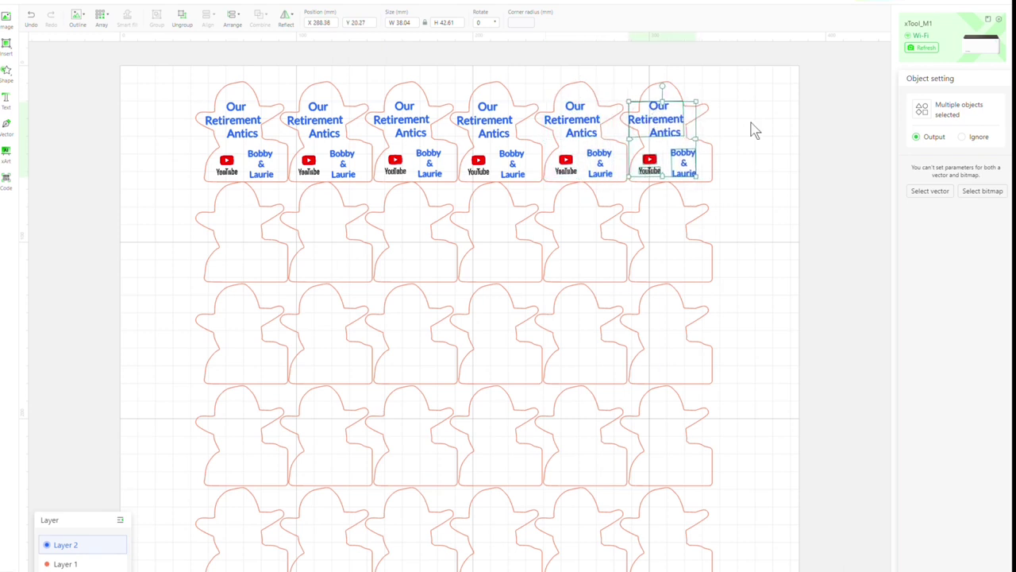
Group the six top-row logos into one object
shift+click(579, 125)
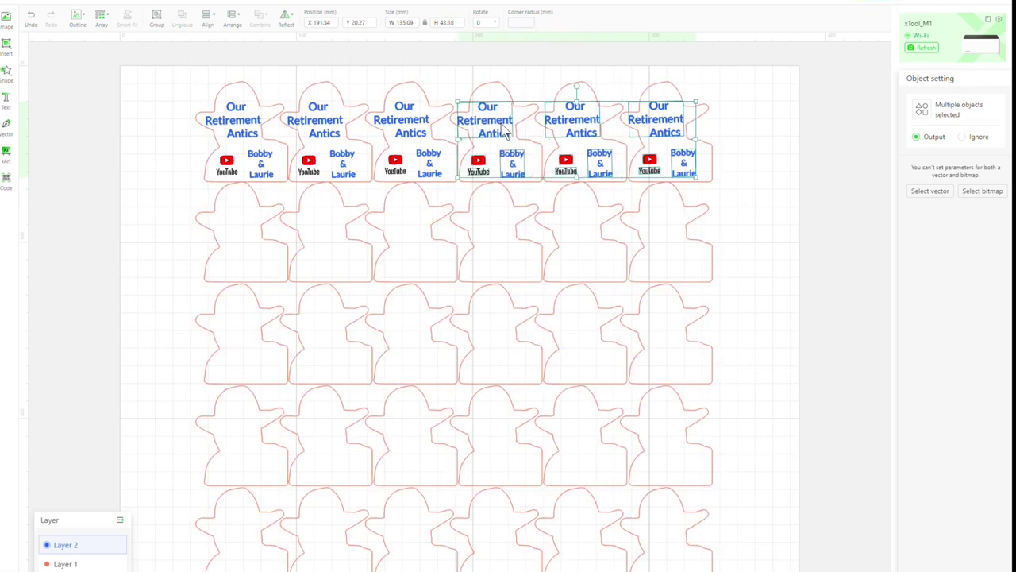
shift+click(411, 126)
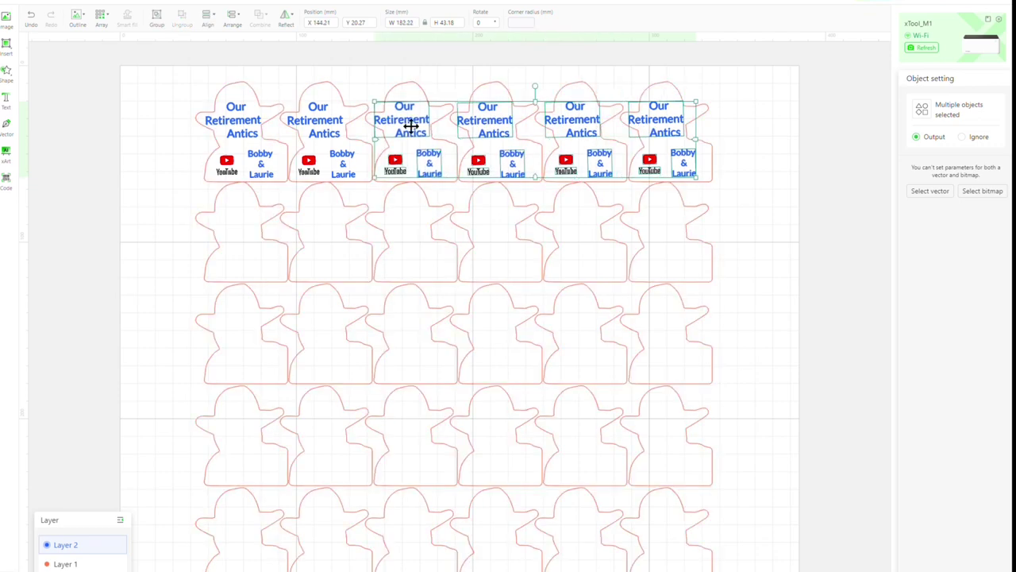
shift+click(325, 131)
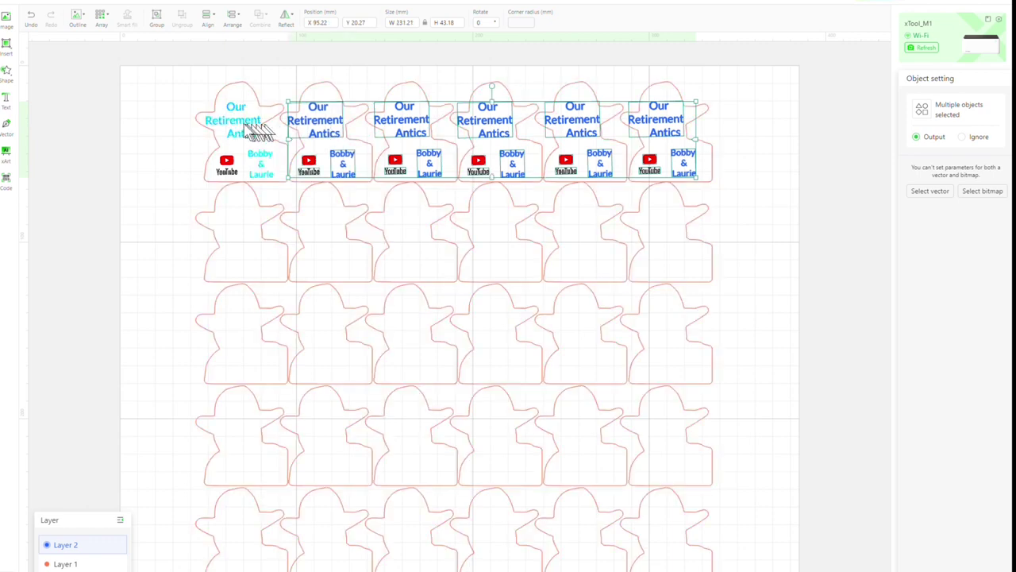
shift+click(252, 129)
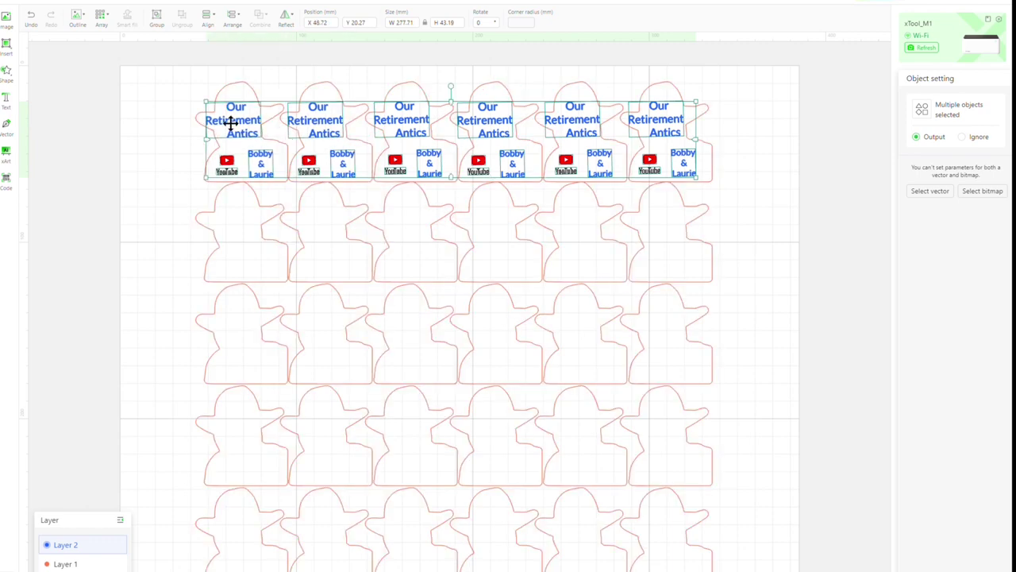
click(152, 15)
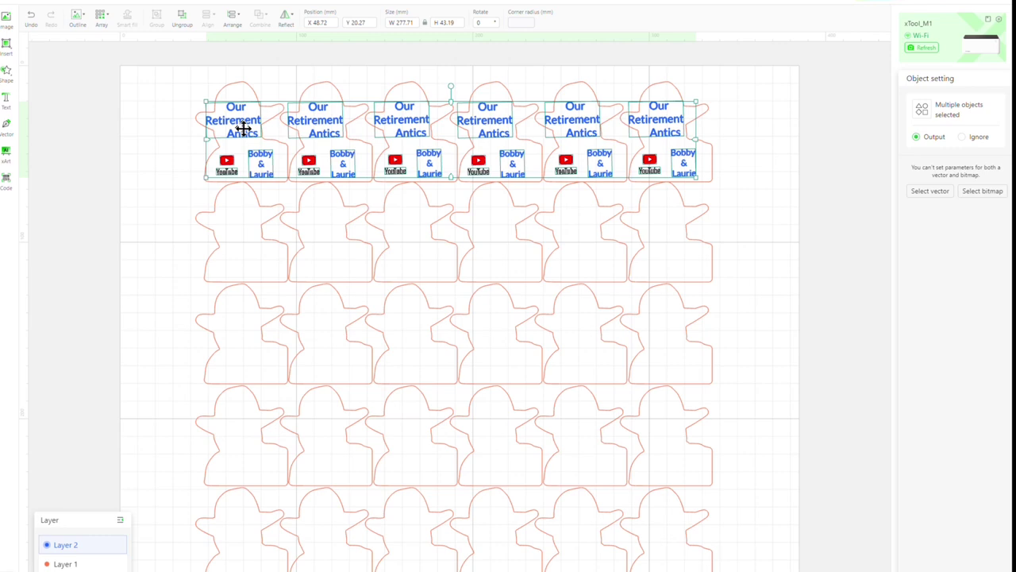
Reselect the grouped logo row and duplicate it with Ctrl+D
click(194, 129)
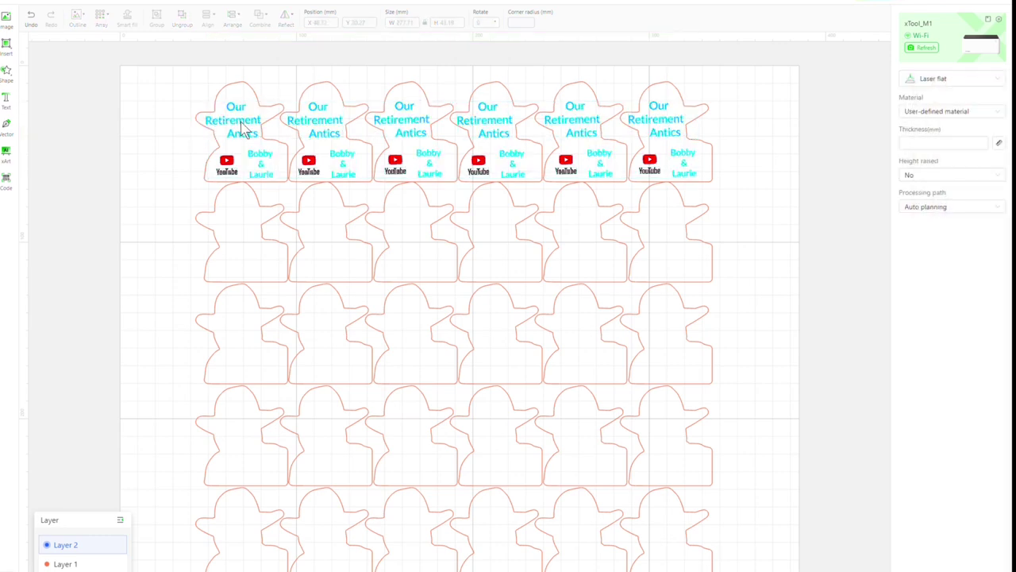
click(242, 127)
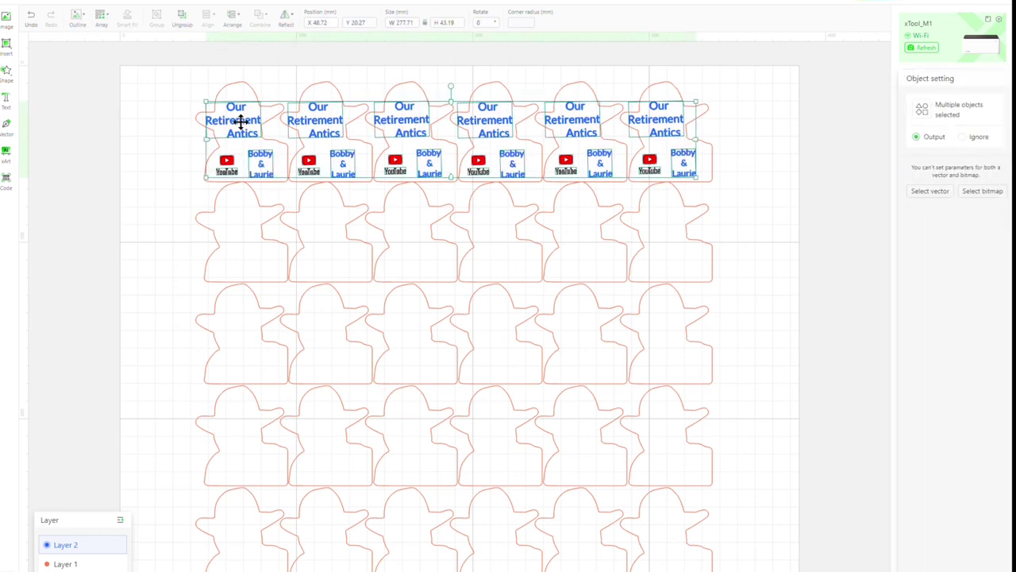
key(ctrl+d)
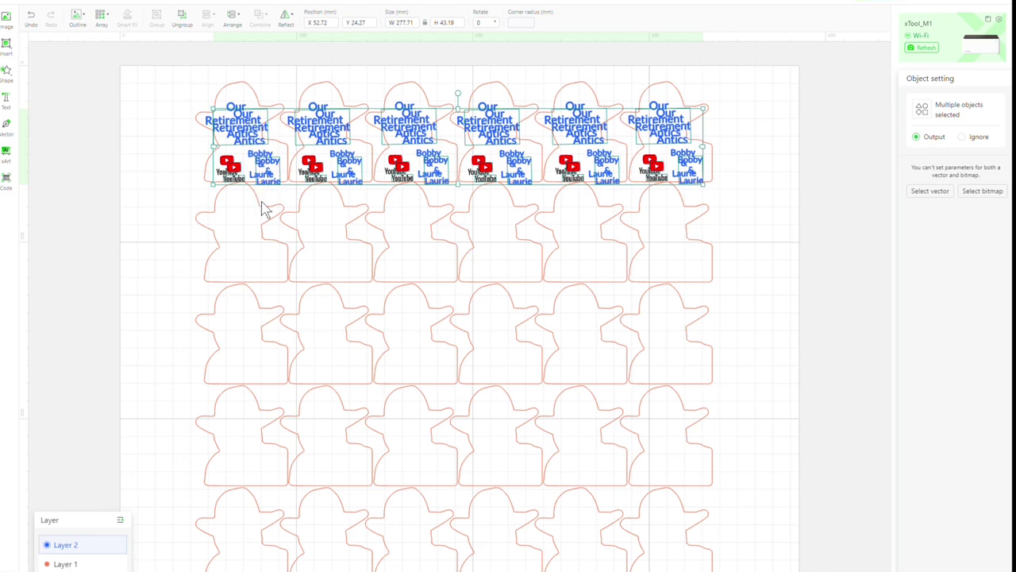
Move the duplicate logo row onto the second ghost row and place another copy lower down
drag(240, 124, 243, 217)
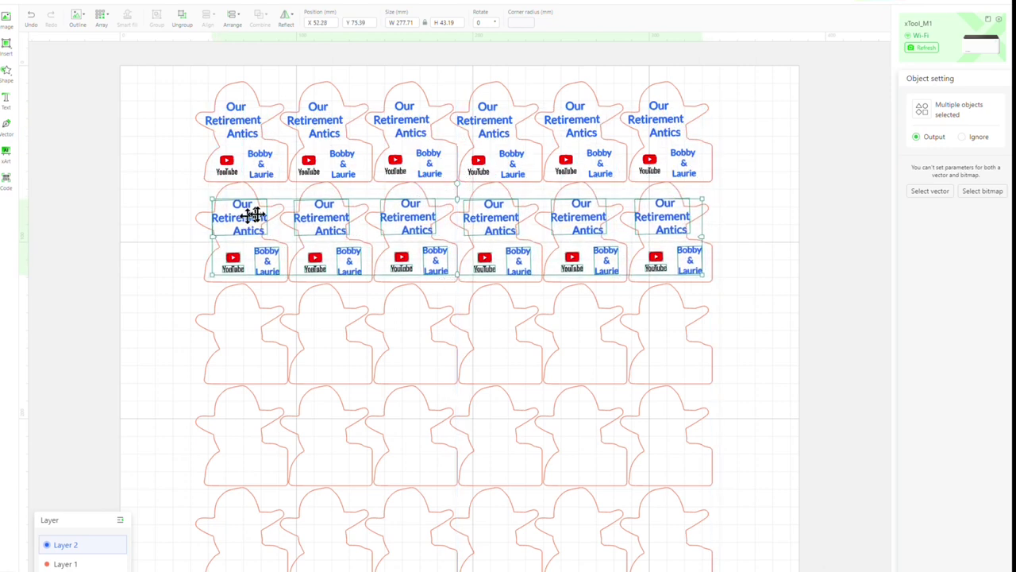
key(ctrl+d)
drag(311, 164, 313, 519)
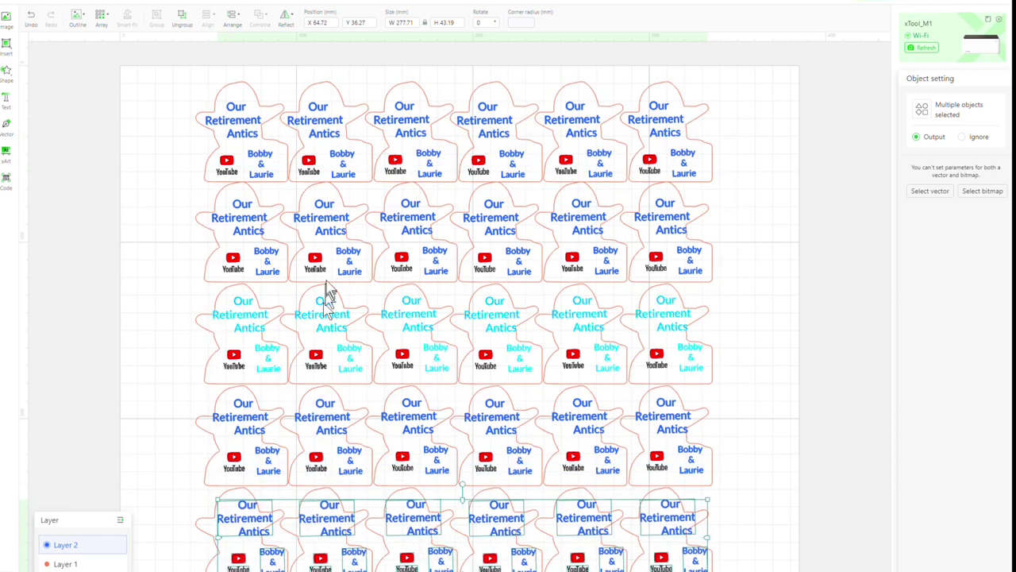
Nudge the second row's logo group down and left onto its token outlines
click(327, 226)
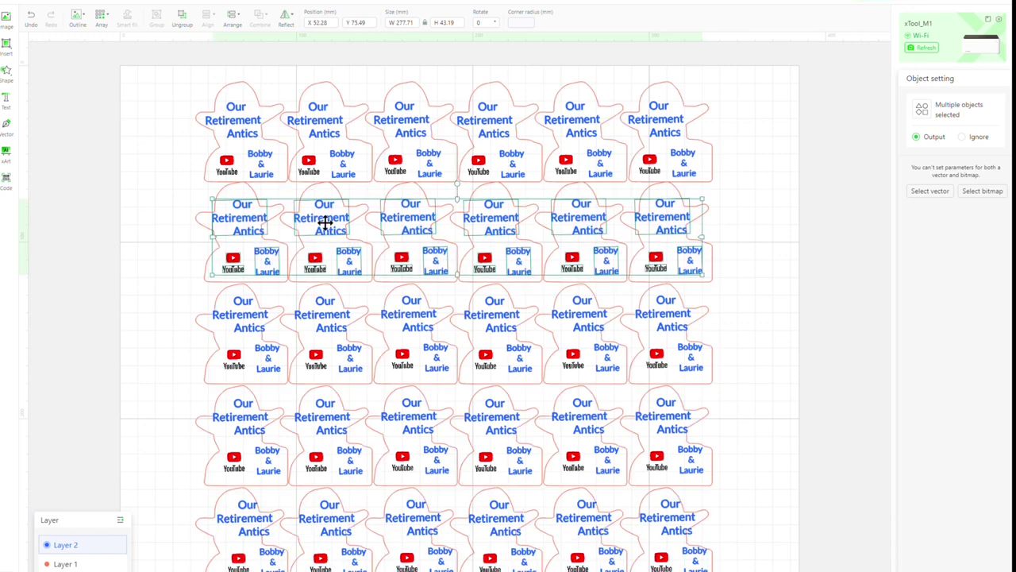
key(Down)
key(Down)
key(Left)
key(Left)
key(Left)
key(Left)
key(Left)
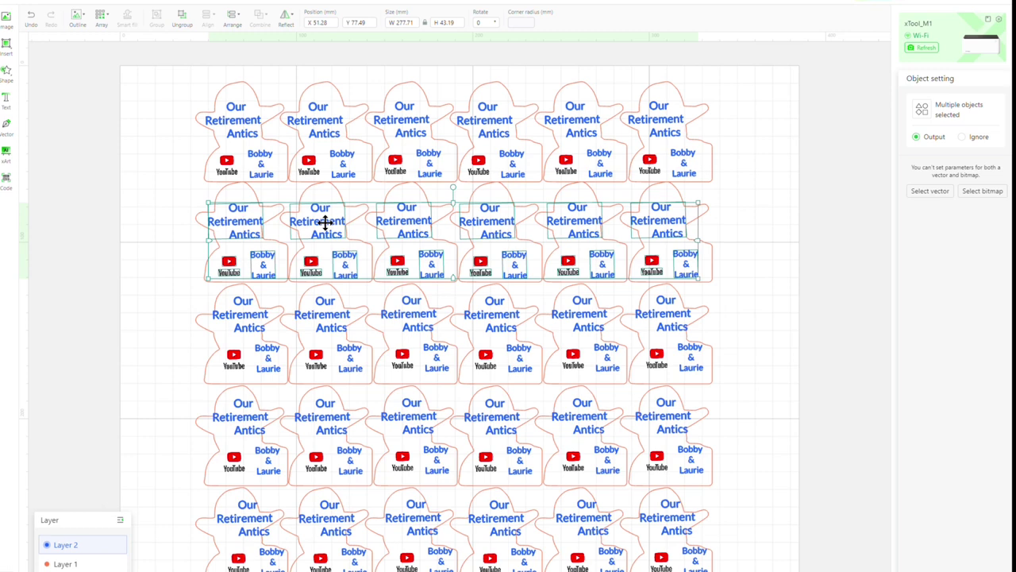
key(Up)
key(Up)
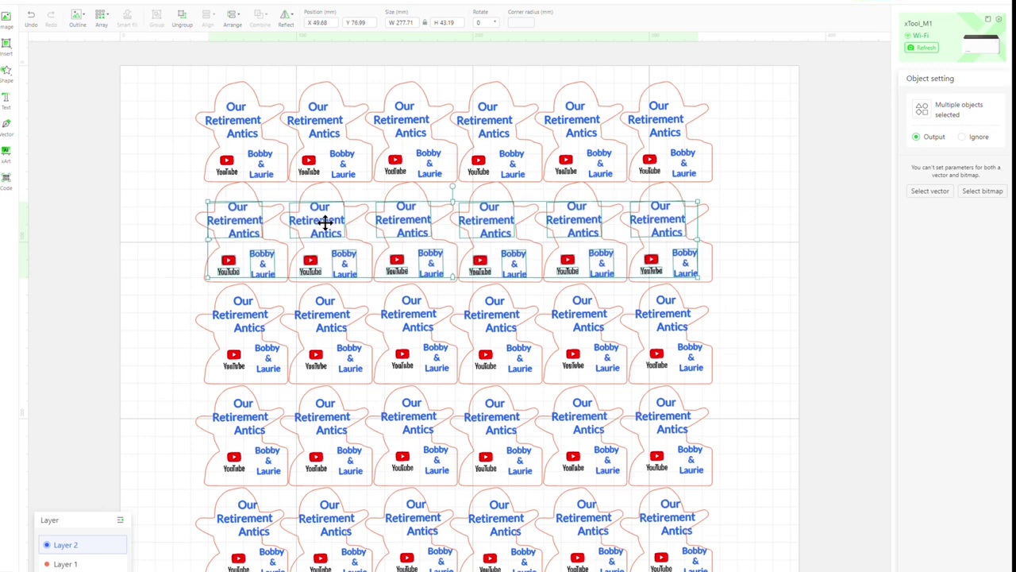
key(Left)
key(Left)
key(Left)
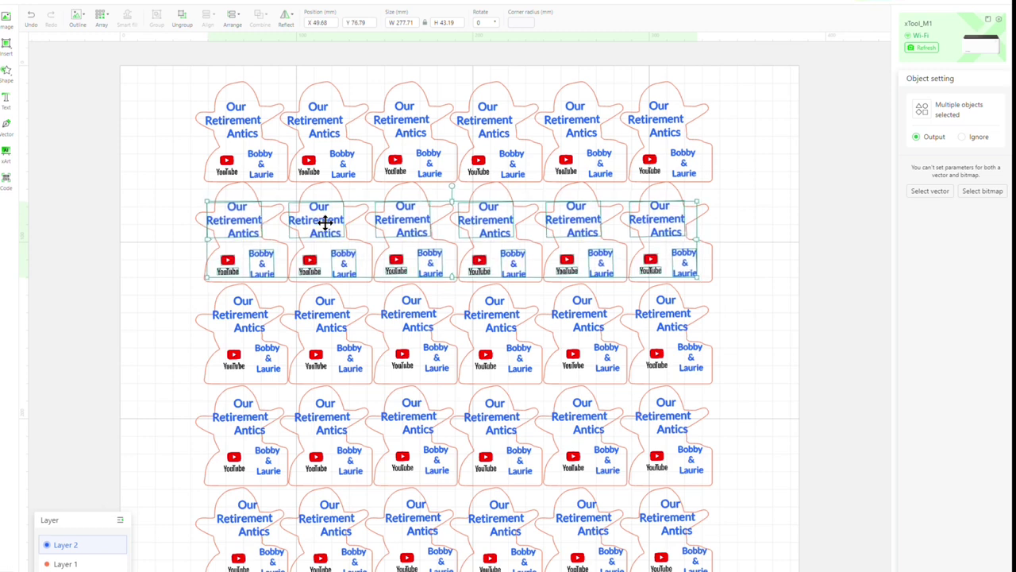
key(Left)
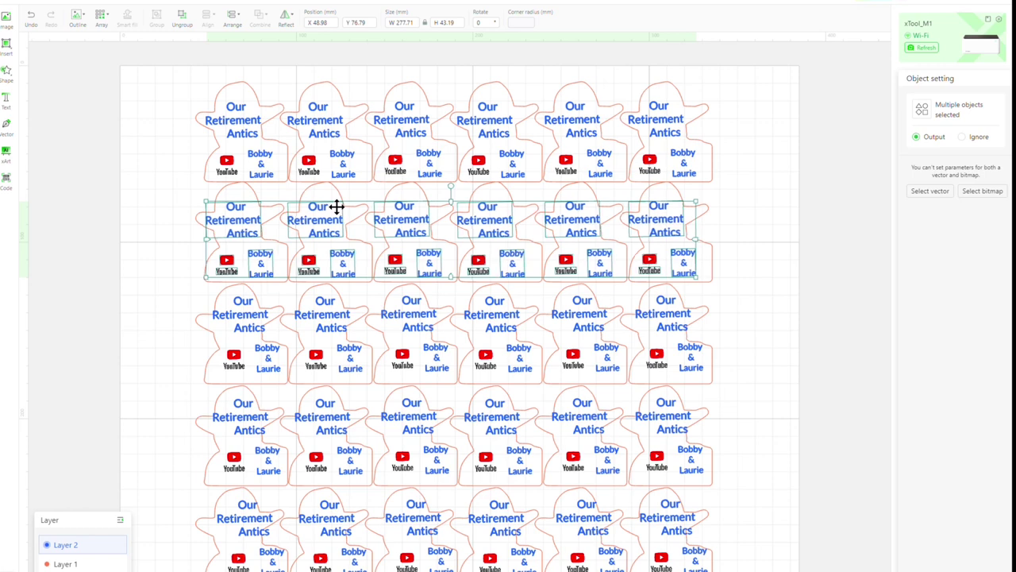
key(Left)
key(Left)
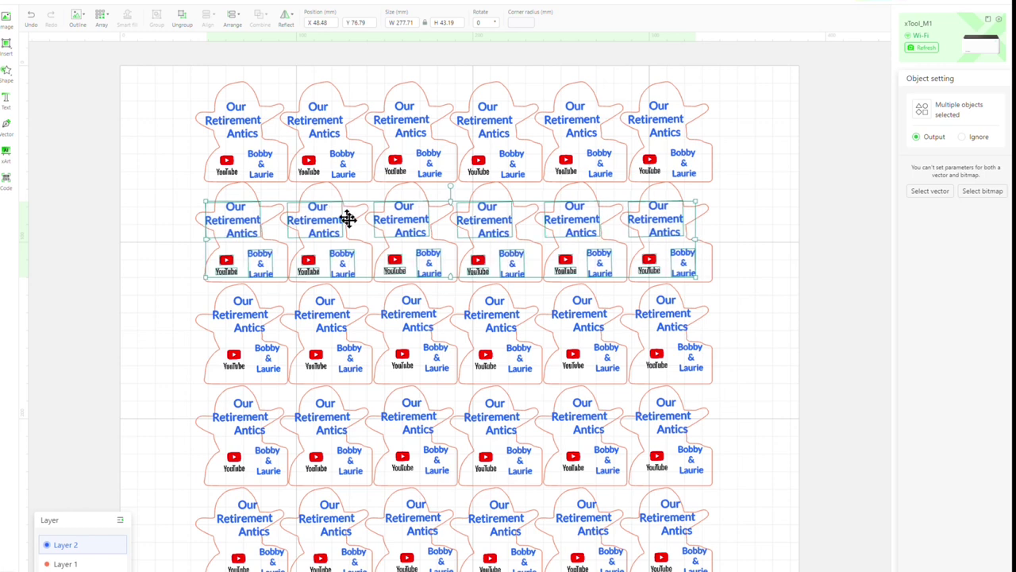
Nudge the third, fourth and fifth row groups down and left, then deselect
click(402, 314)
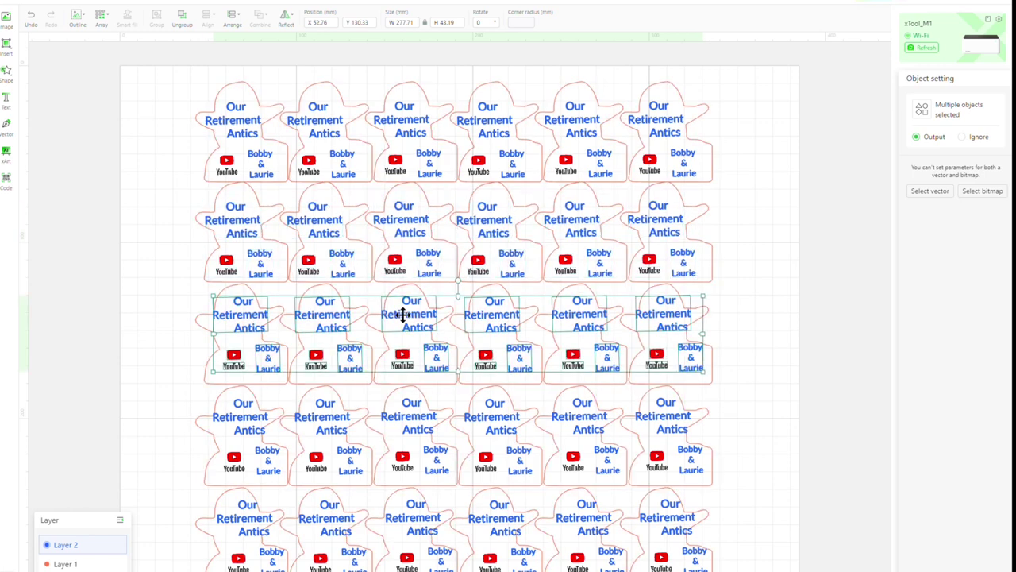
key(Down)
key(Down)
key(Down)
key(Down)
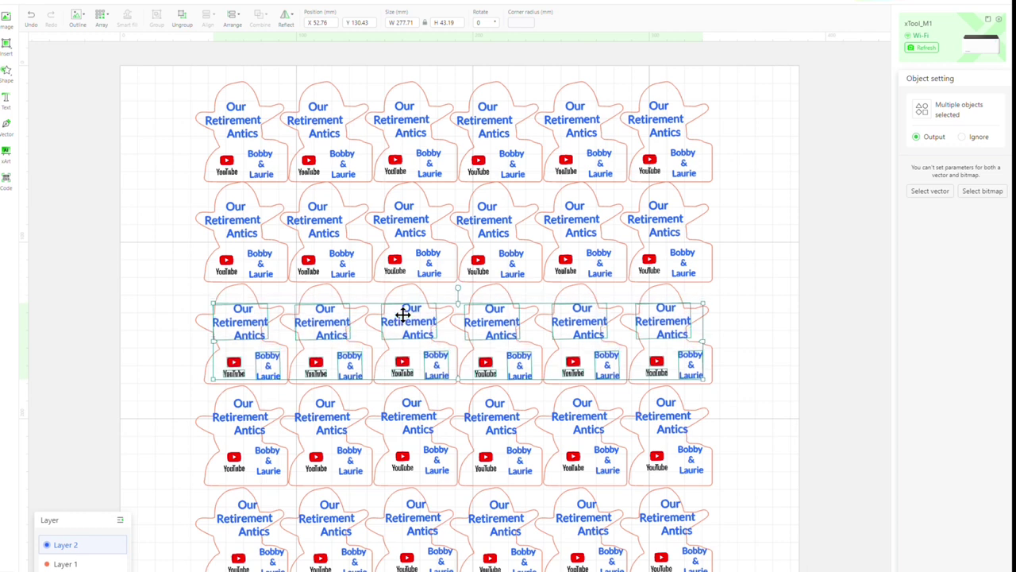
key(Left)
click(335, 426)
key(Down)
key(Down)
key(Down)
key(Down)
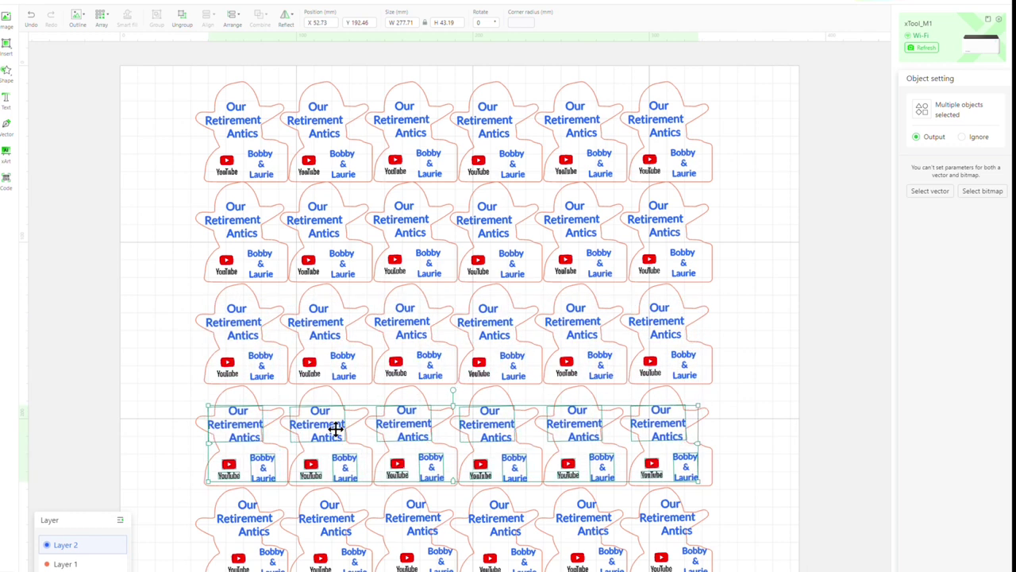
key(Left)
key(Left)
key(Left)
key(Left)
click(425, 530)
key(Down)
key(Down)
key(Down)
key(Down)
key(Left)
key(Left)
key(Left)
key(Left)
key(Left)
key(Left)
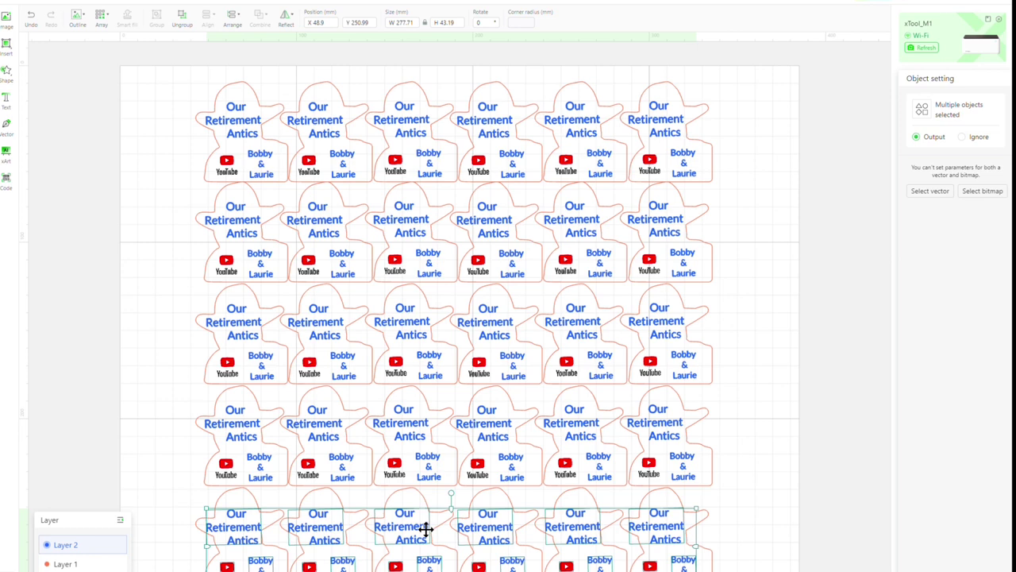
key(Escape)
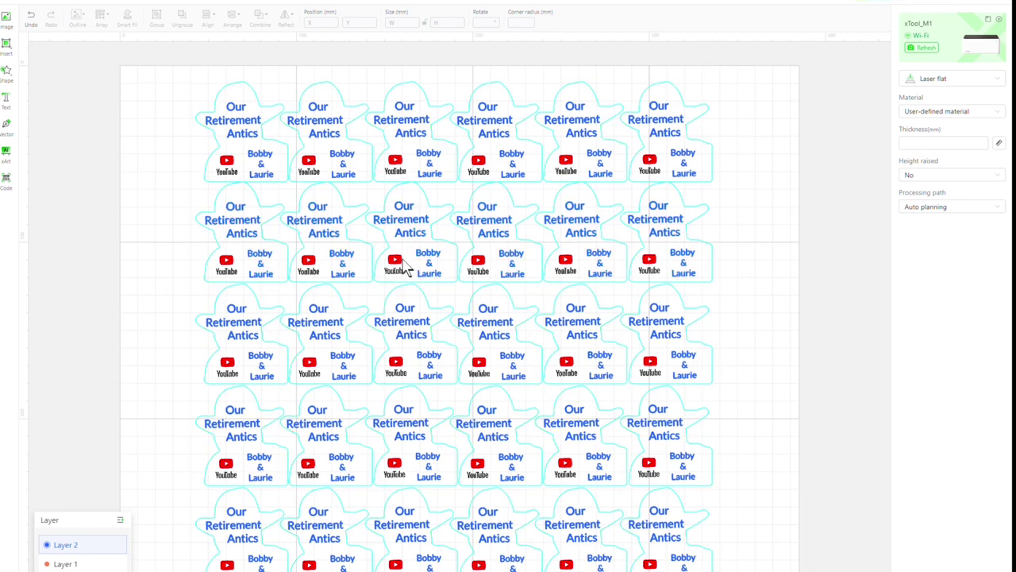
Save the token-backs project from the File menu
click(33, 3)
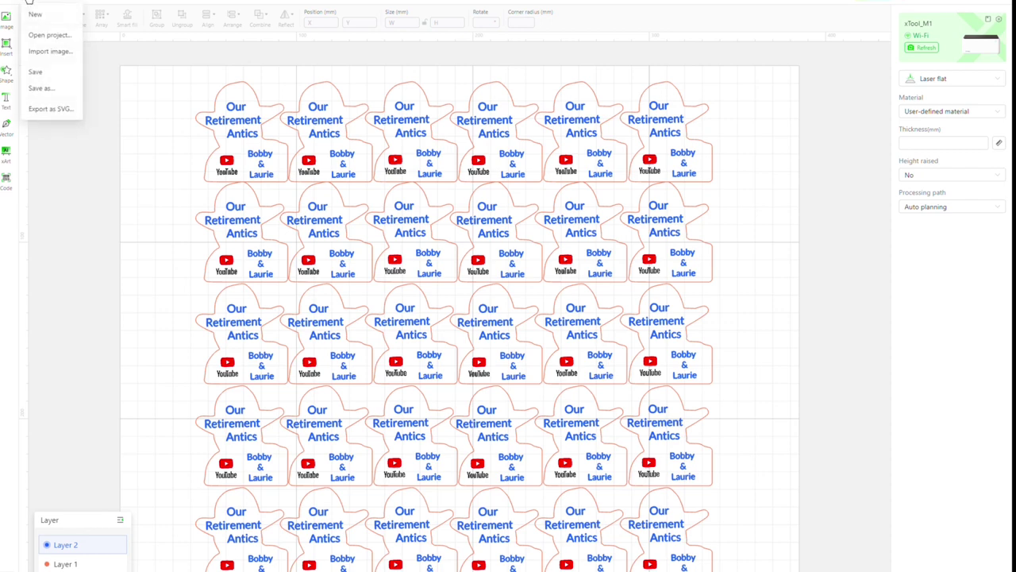
click(34, 77)
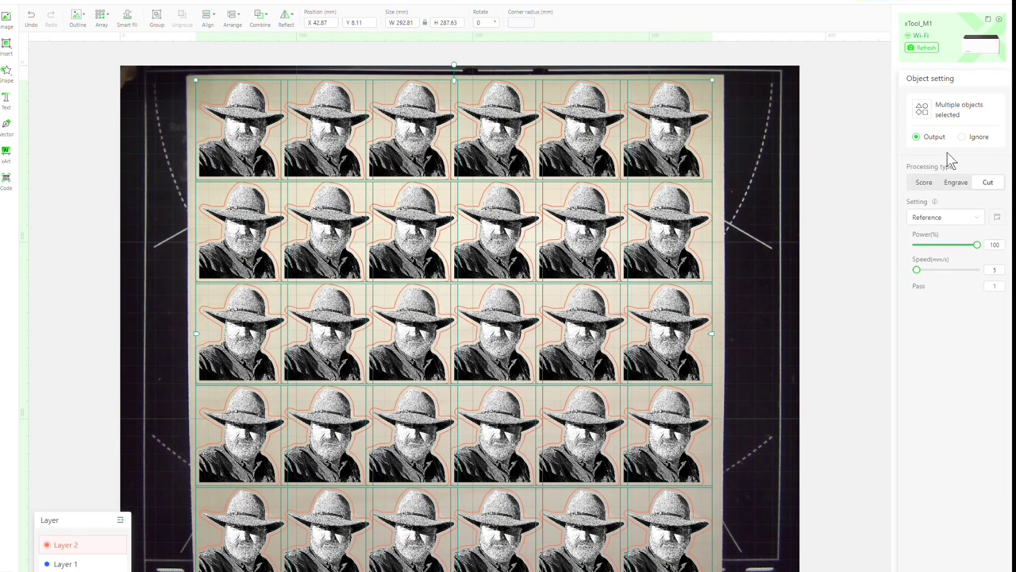
Deselect the portrait grid by clicking empty canvas
click(790, 111)
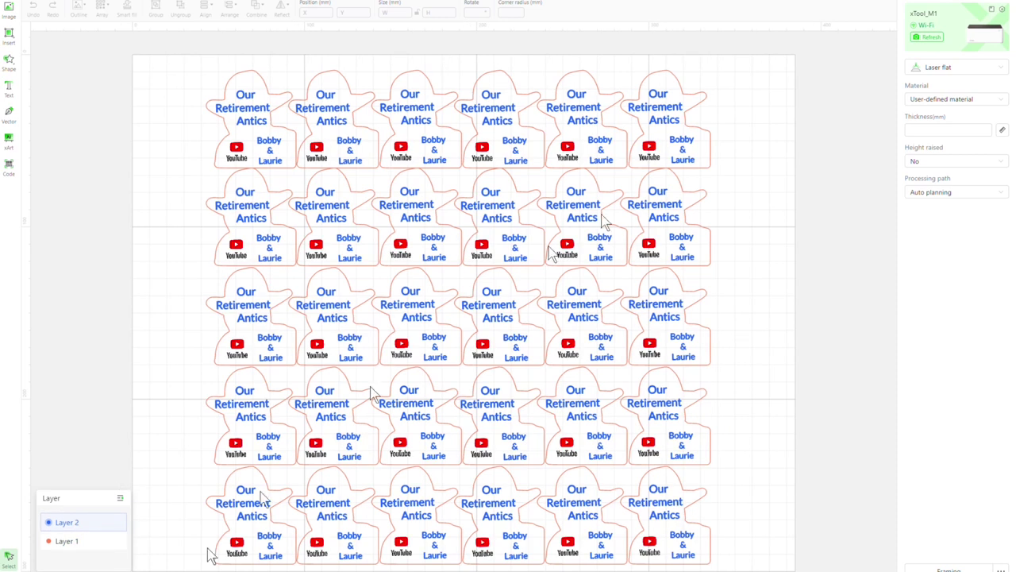
Refresh the camera image, choose 3mm Basswood Plywood A4, and group all back artwork
click(924, 38)
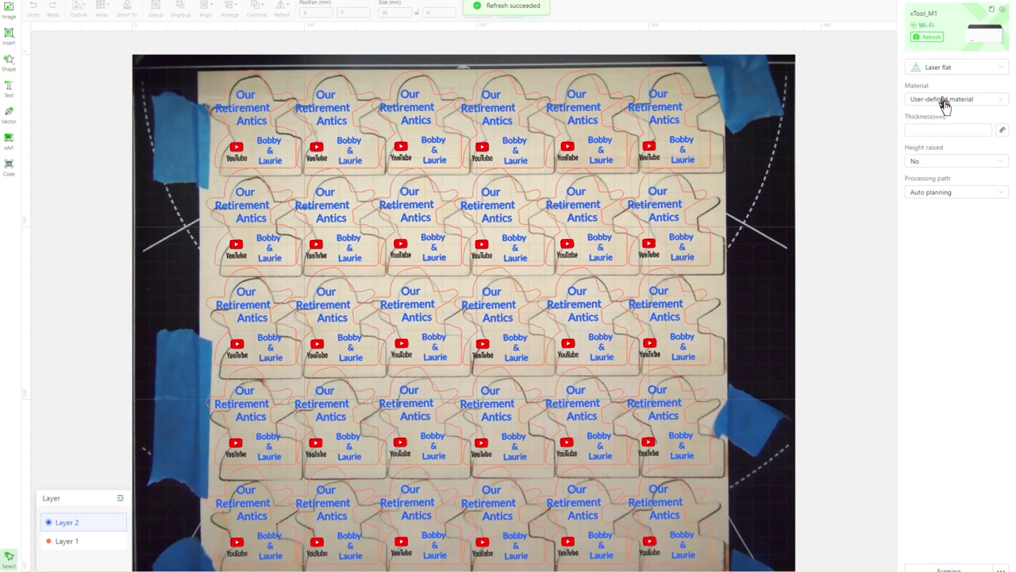
click(947, 107)
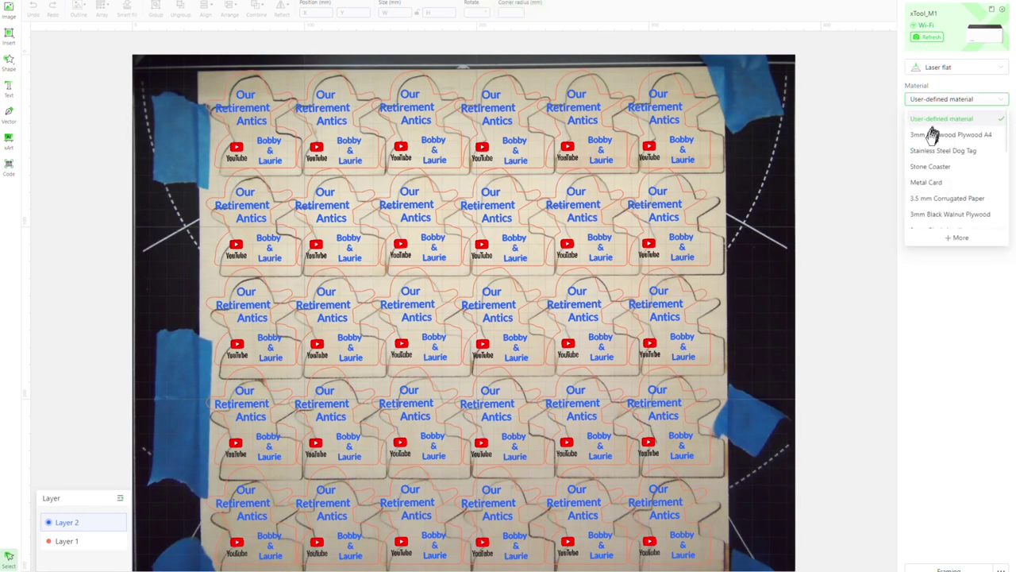
click(928, 136)
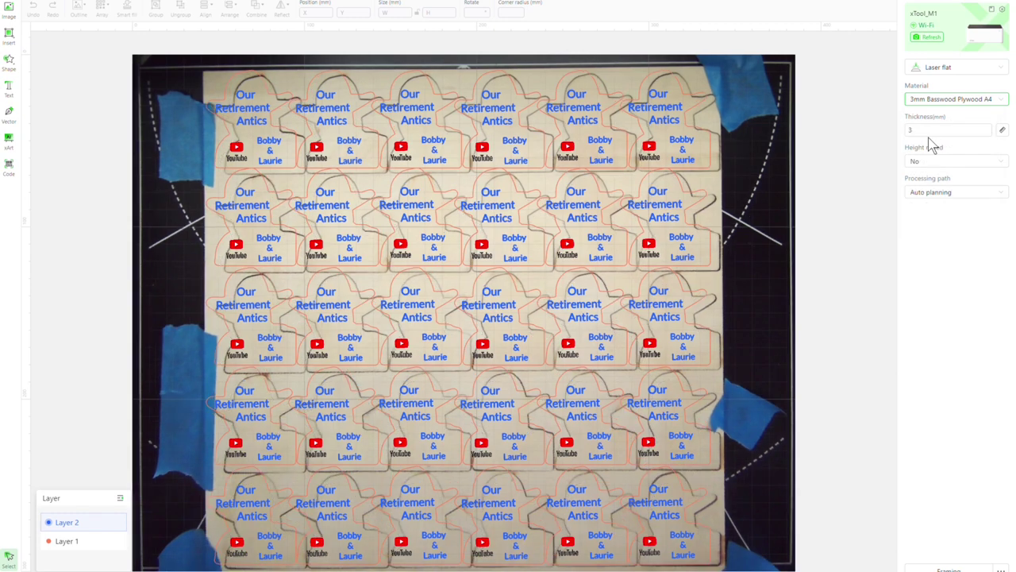
drag(196, 74, 723, 563)
click(155, 10)
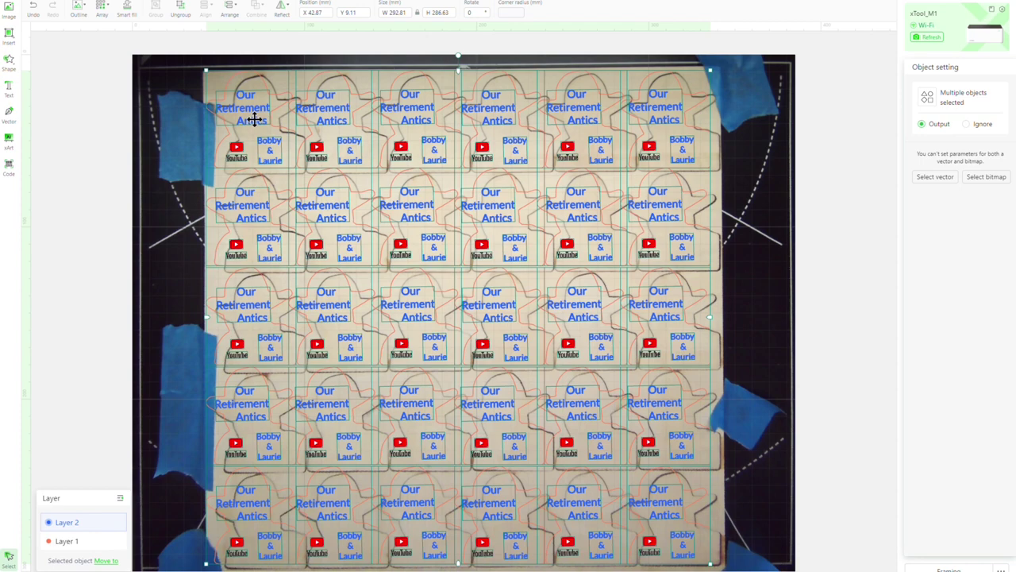
Drag the grouped back artwork slightly right and down over the tokens, then deselect
drag(254, 119, 265, 125)
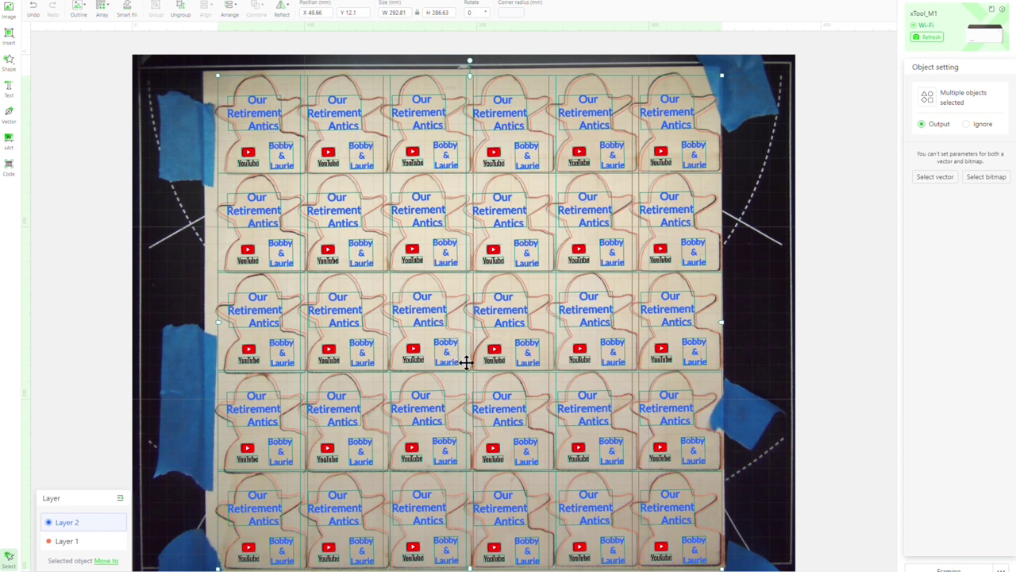
click(168, 227)
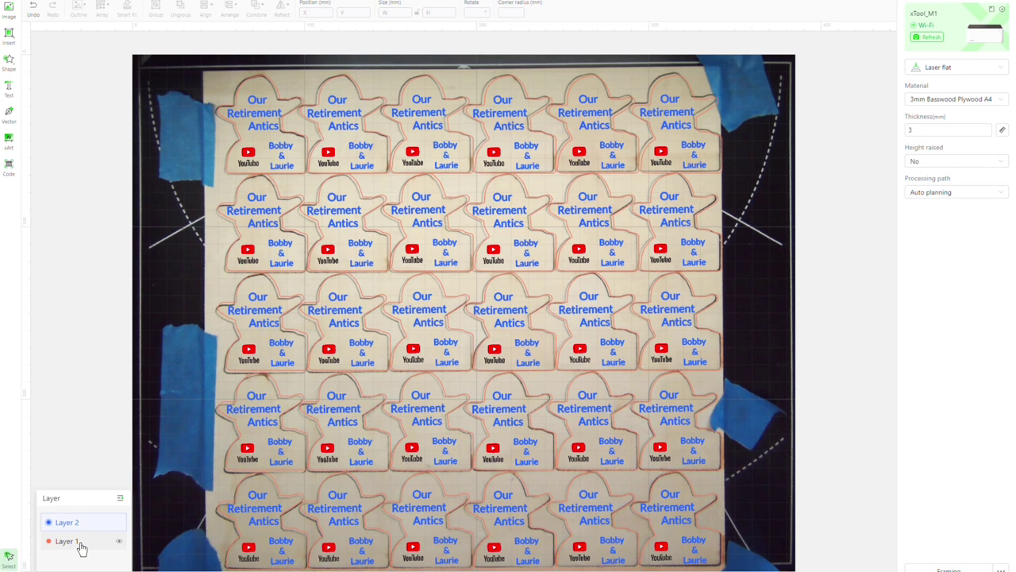
Select all Layer 1 cut outlines and delete them
click(66, 541)
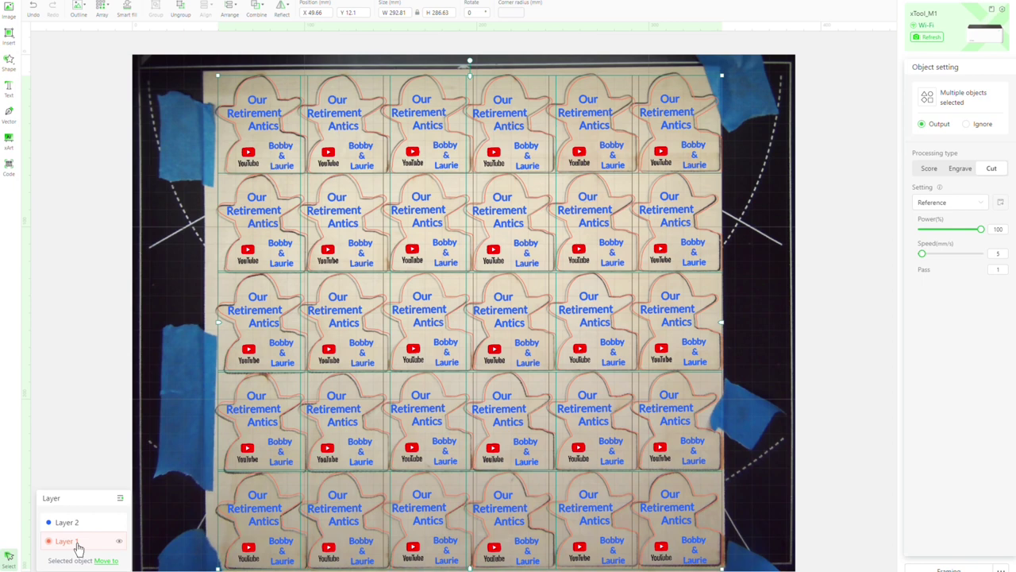
key(Delete)
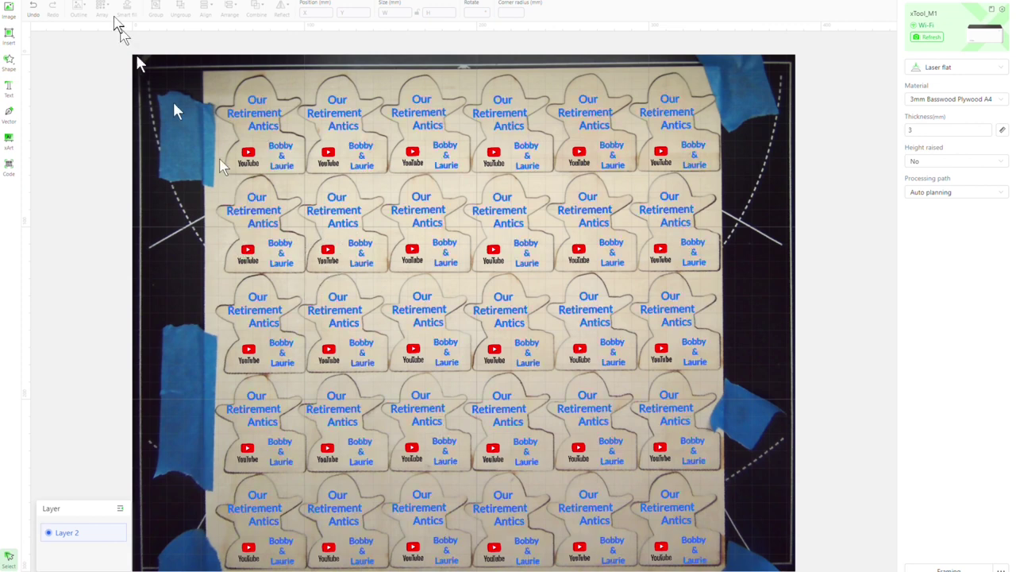
Nudge the column-1 text blocks in rows 2 and 3 slightly down onto their tokens
drag(197, 61, 261, 95)
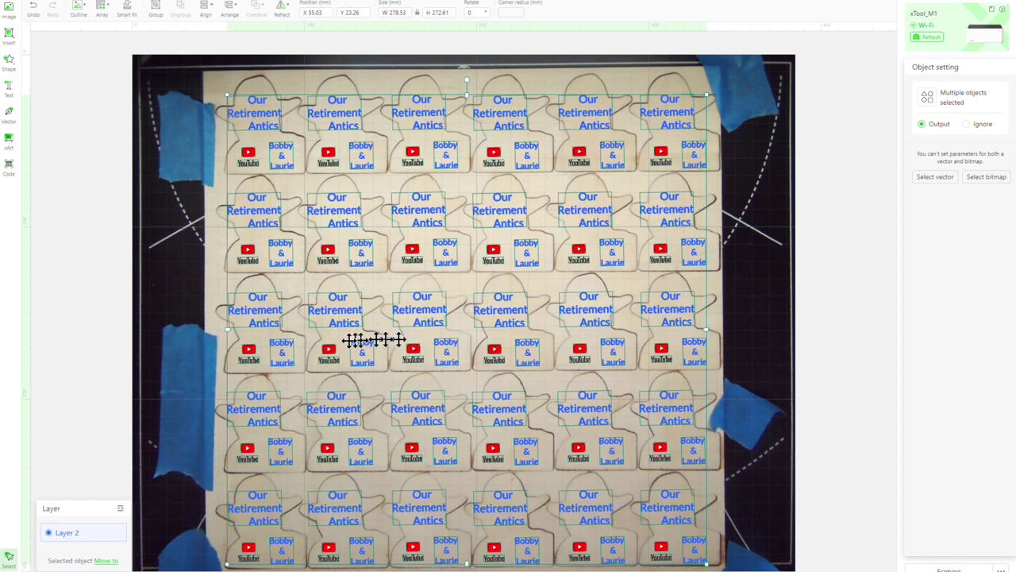
click(252, 303)
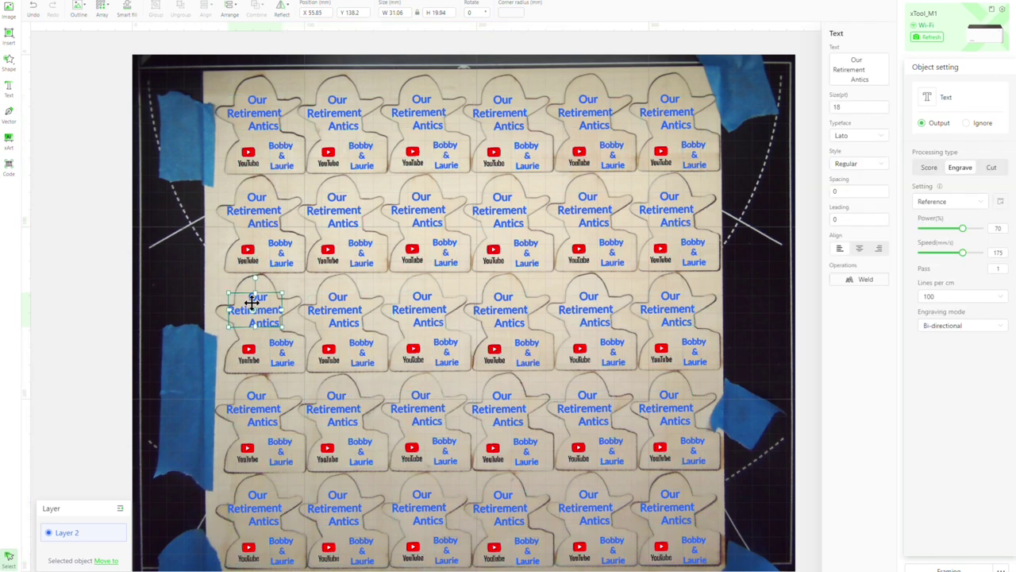
drag(251, 302, 253, 303)
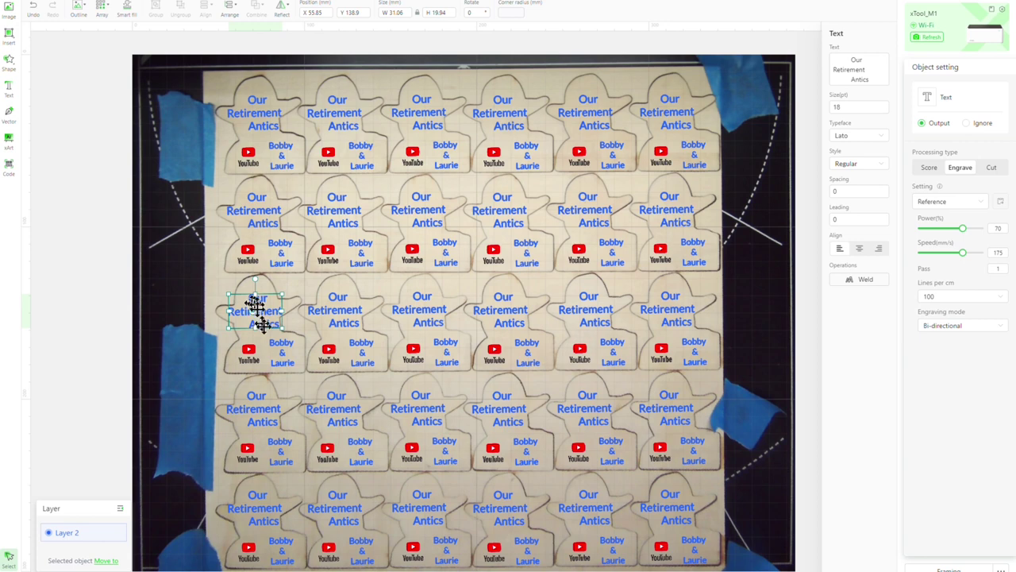
click(265, 416)
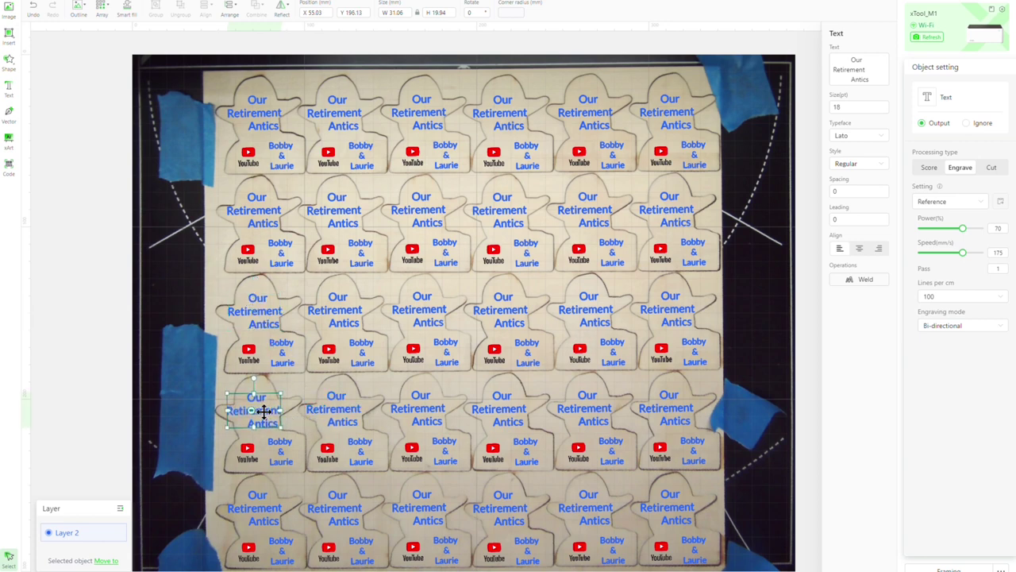
key(Tab)
click(250, 202)
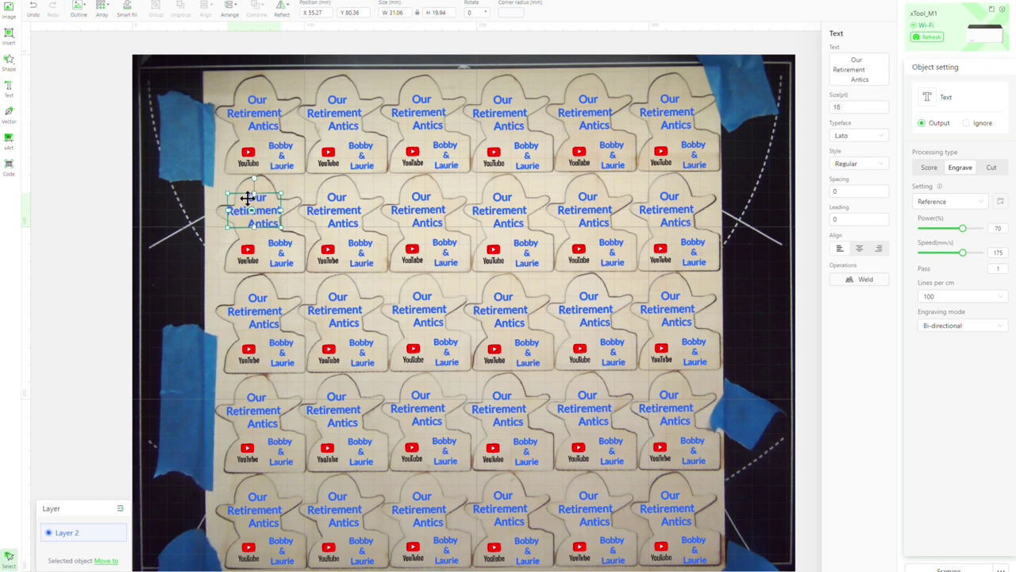
drag(248, 198, 247, 199)
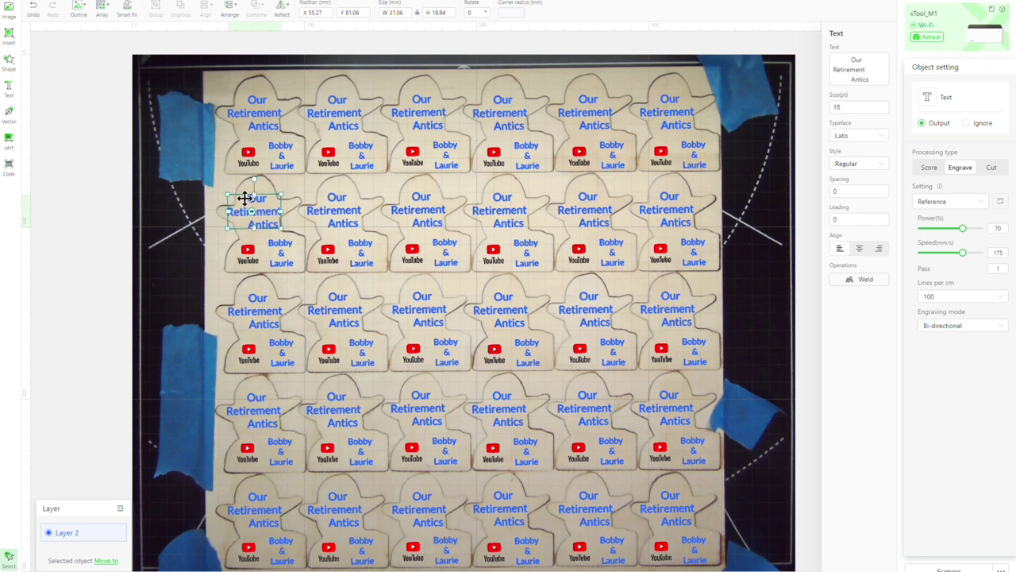
Nudge the row-1 text blocks in columns 4 and 5 slightly up, then deselect
click(487, 116)
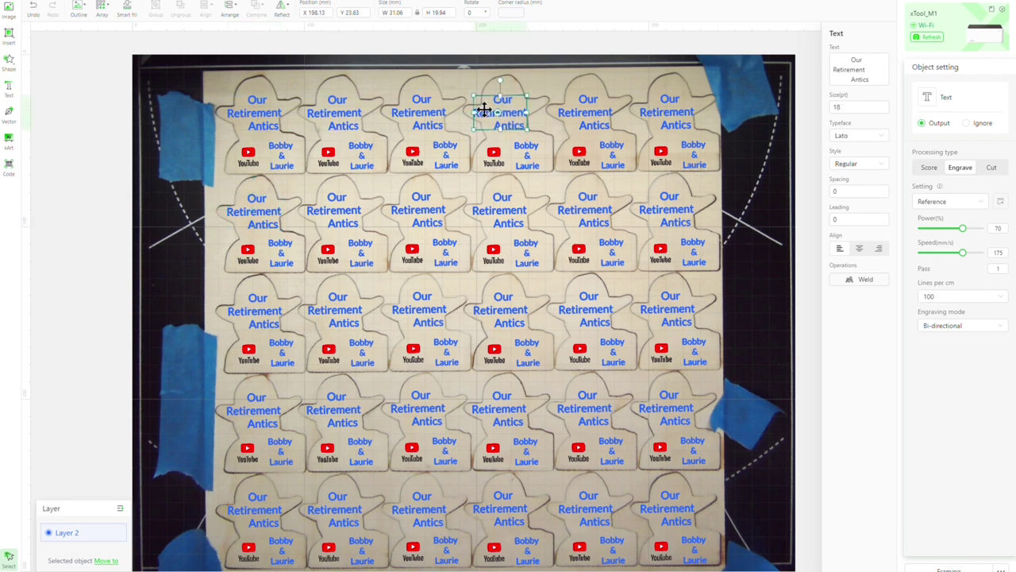
drag(485, 110, 489, 107)
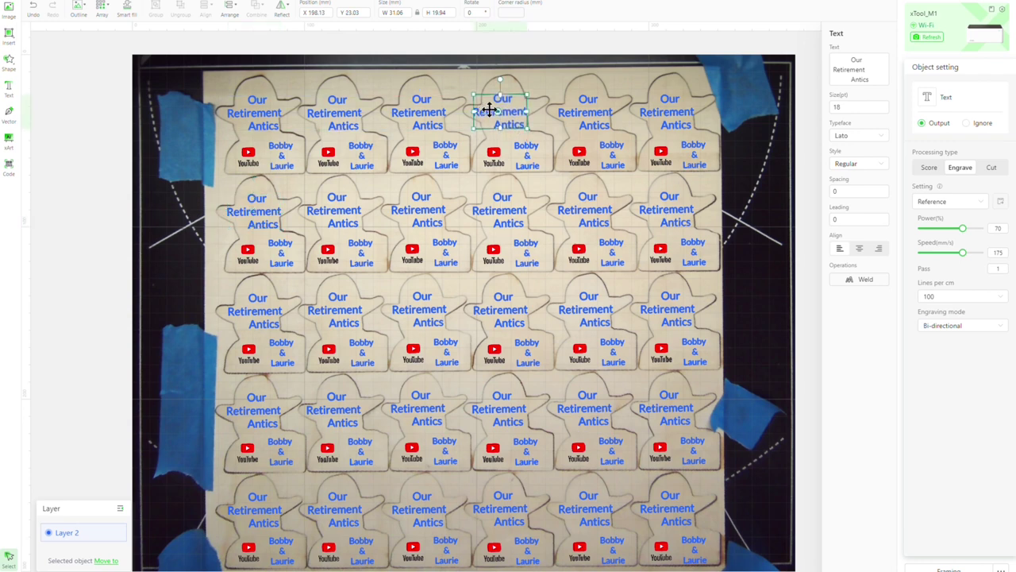
click(591, 113)
drag(592, 113, 591, 113)
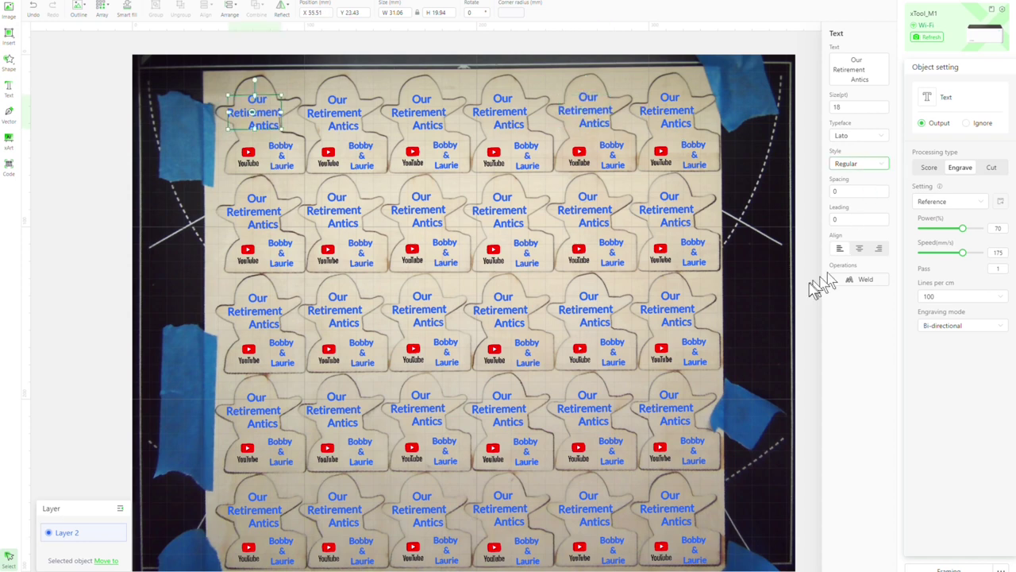
click(778, 299)
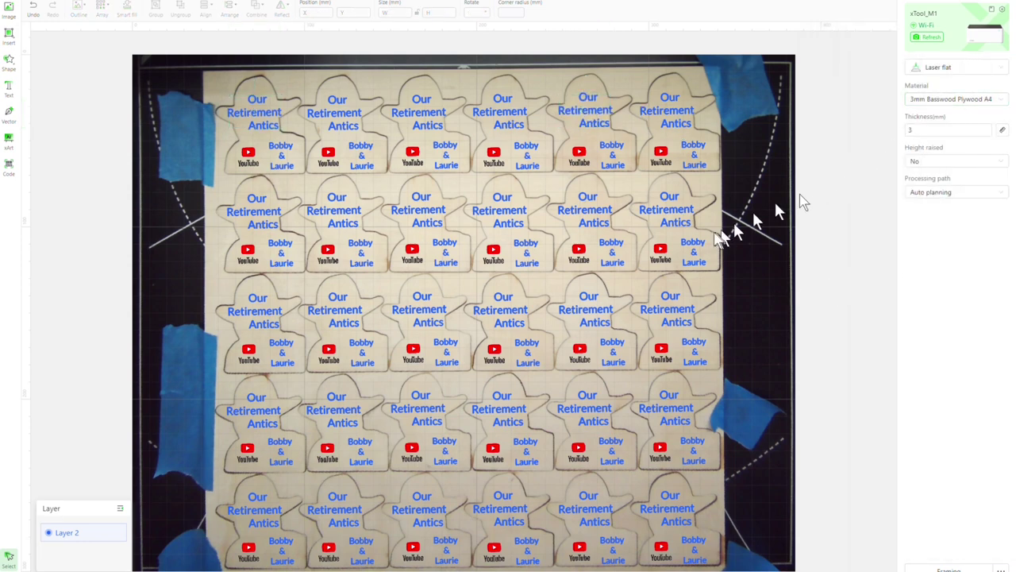
Select the row-2, column-6 'Our Retirement Antics' text block
click(680, 220)
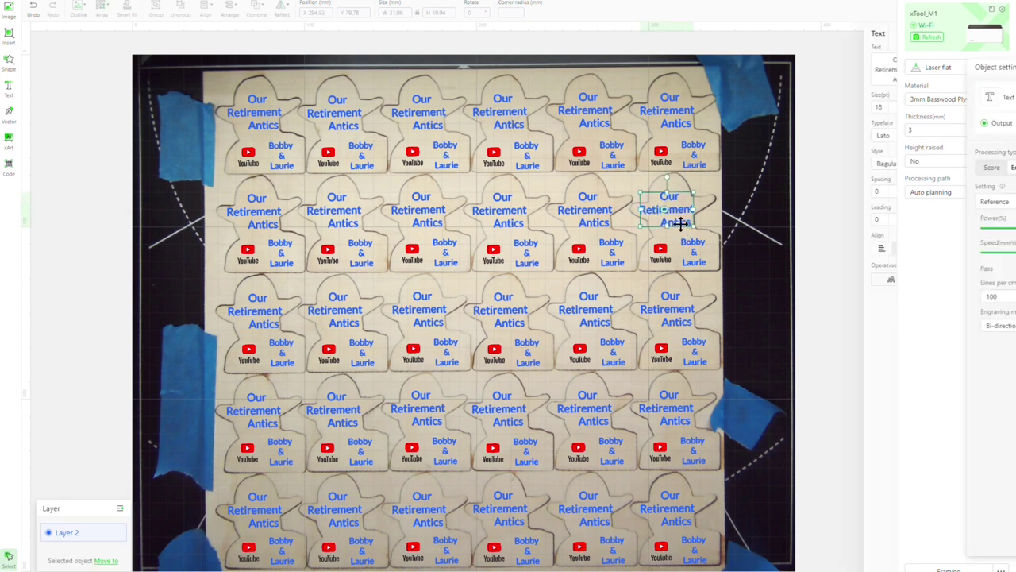